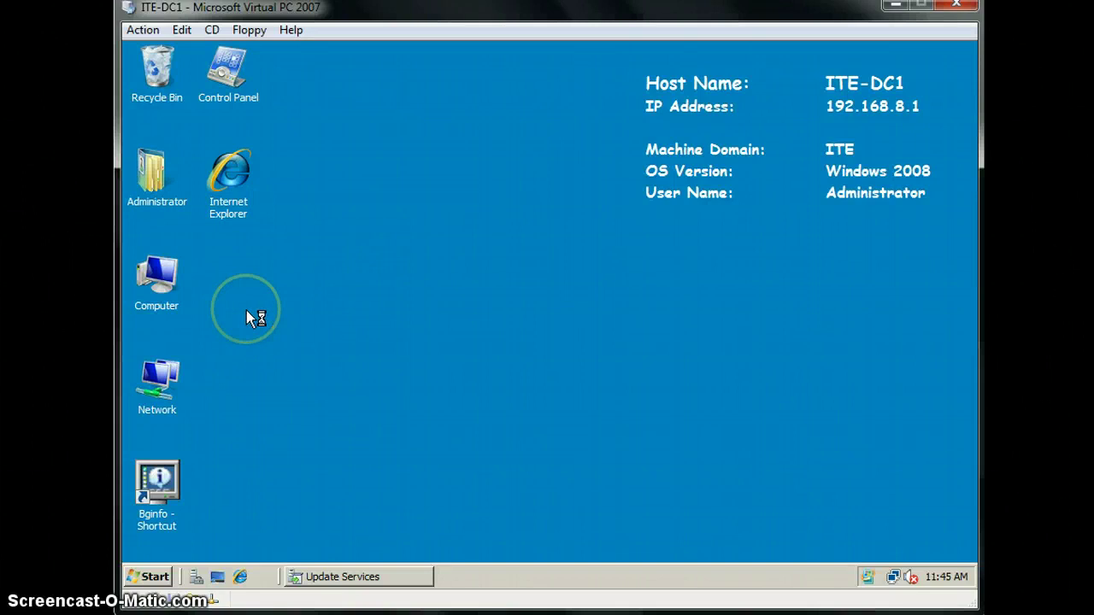
Step: Create a GPO named WSUS in the ITE.LOCAL domain and link it there
left_click(235, 299)
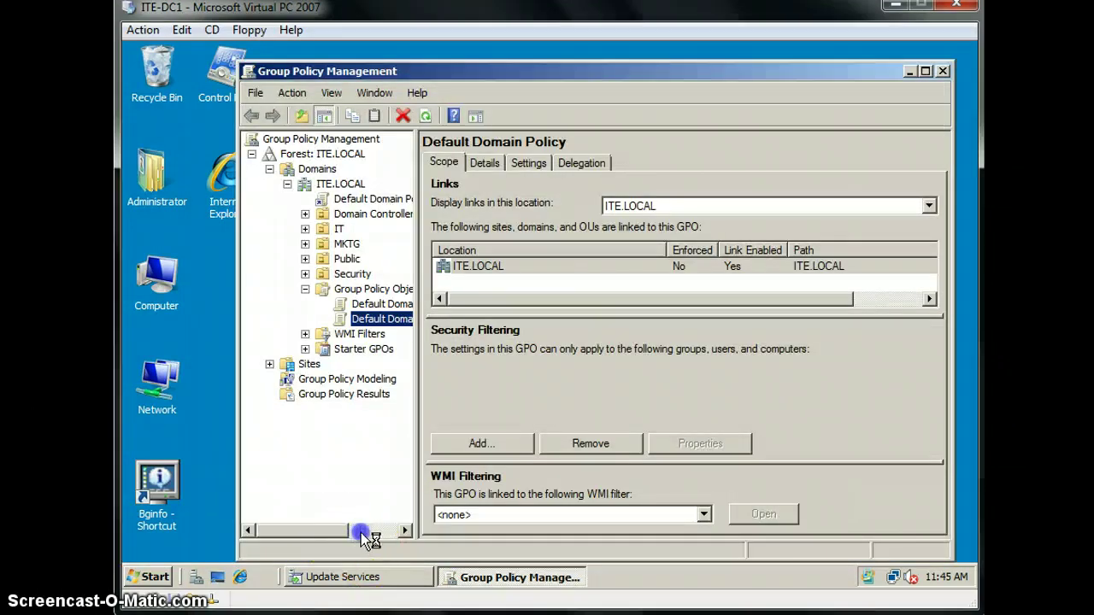
left_click(360, 532)
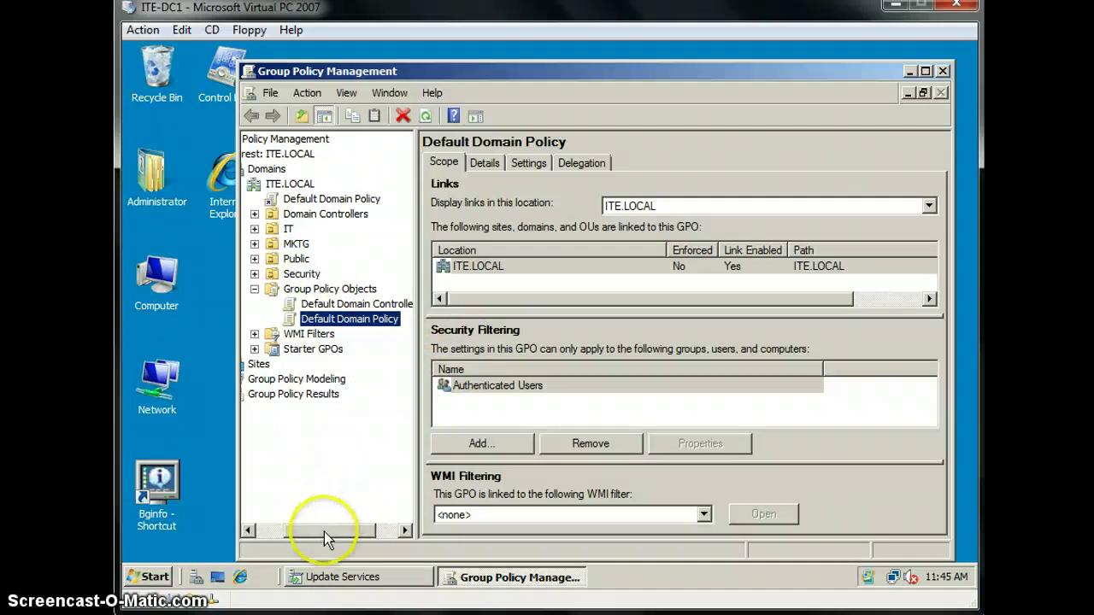
left_click_drag(324, 532, 288, 531)
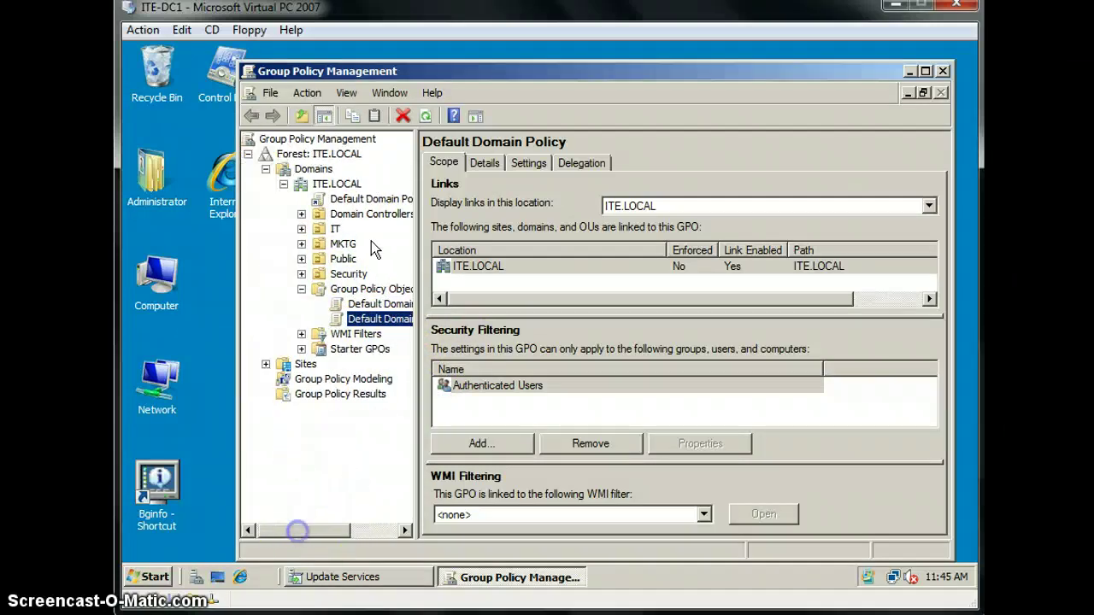
left_click(350, 185)
right_click(349, 187)
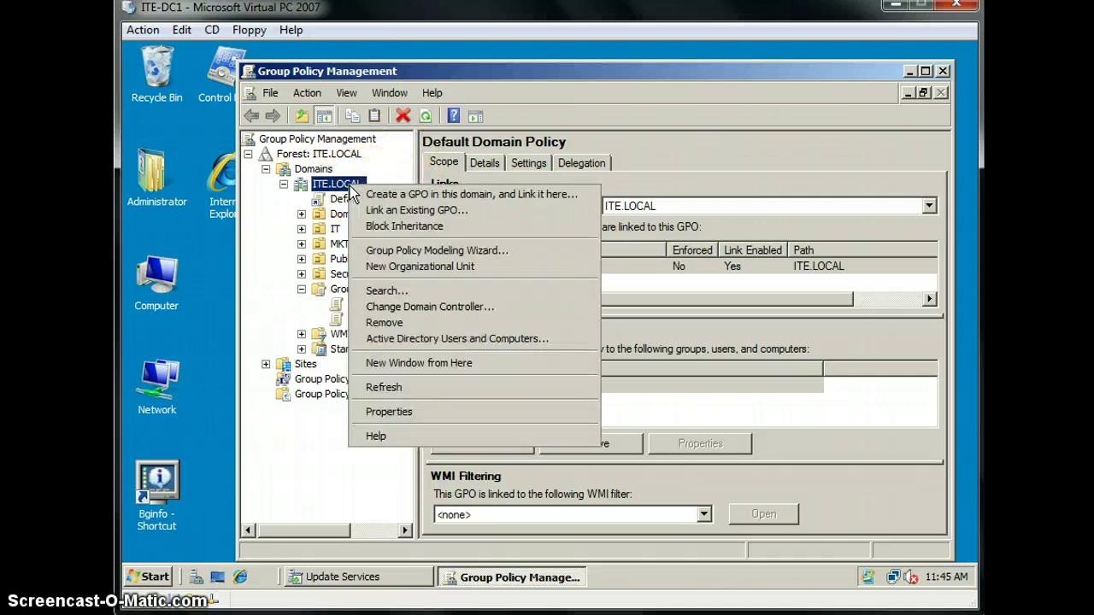
left_click(380, 194)
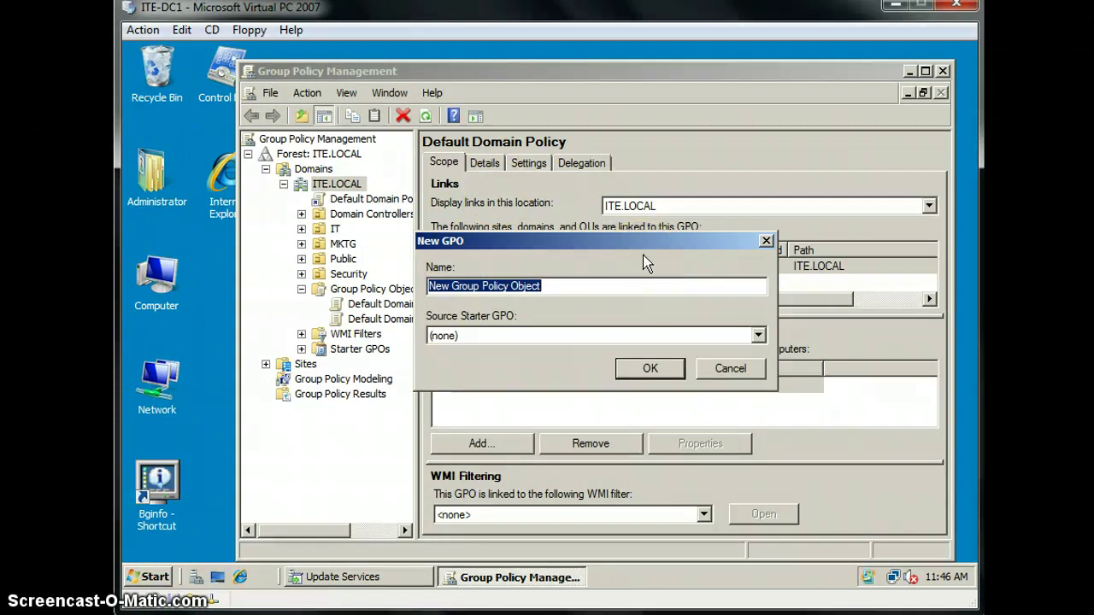
type("WS")
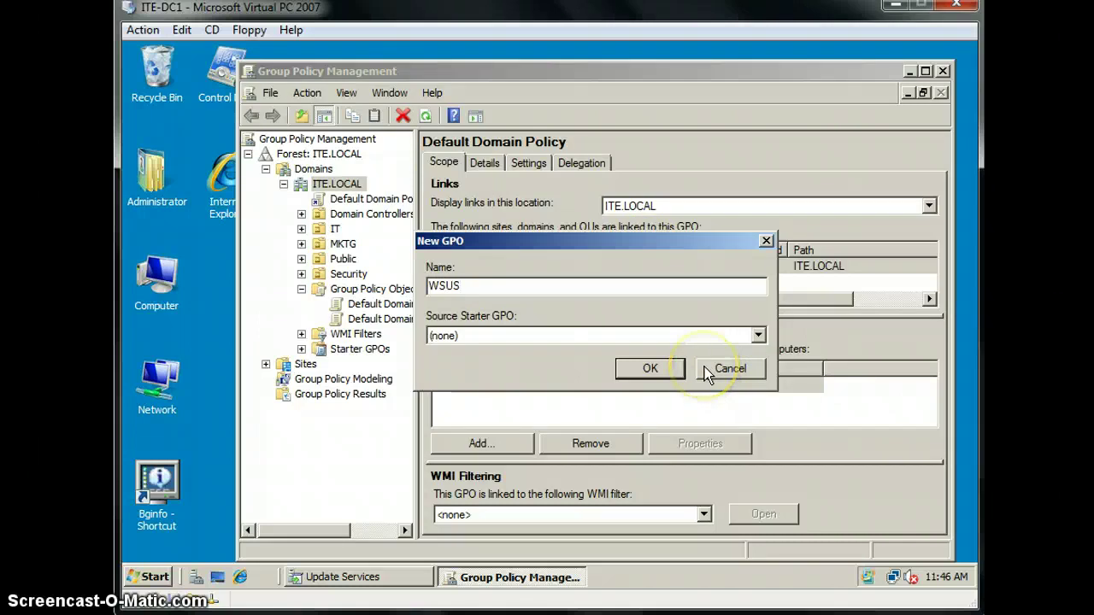
type("US")
left_click(639, 369)
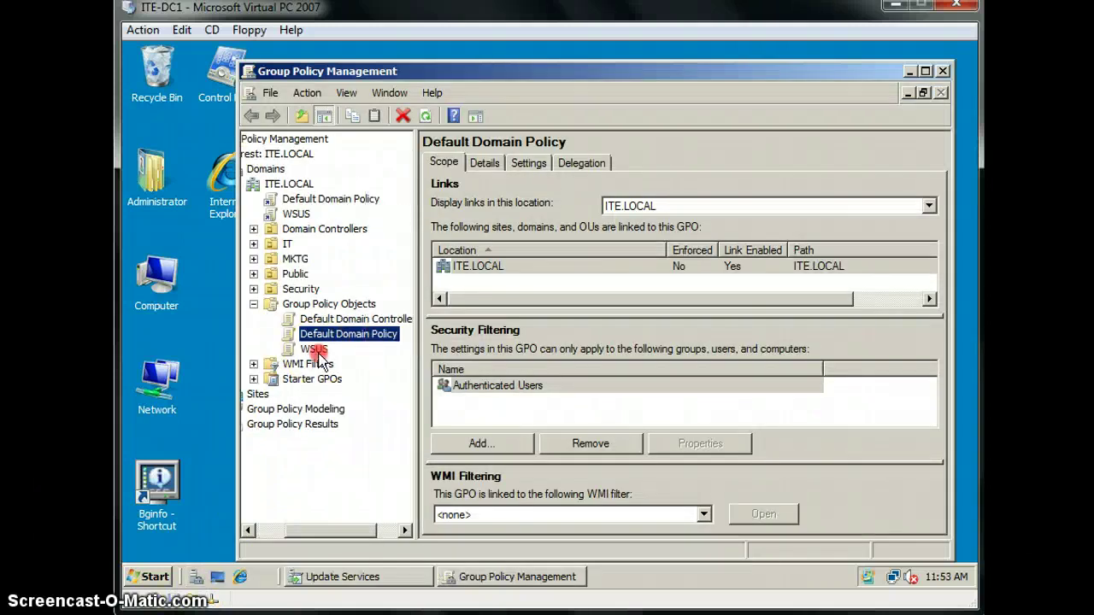
Step: Open the WSUS GPO for editing and expand the Policies under Computer Configuration
right_click(314, 350)
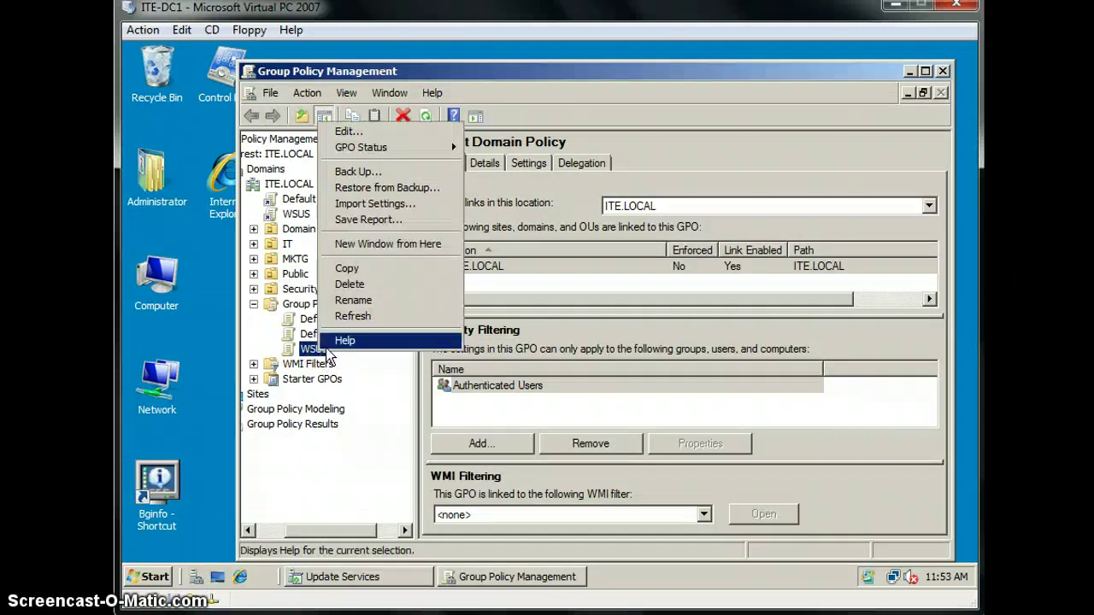
left_click(399, 130)
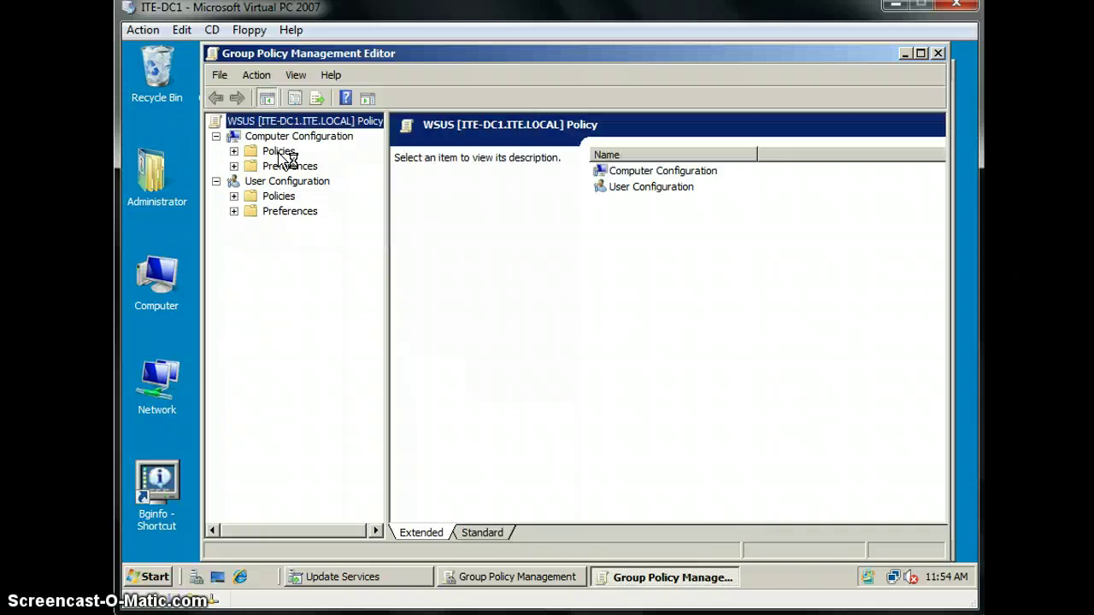
double_click(249, 154)
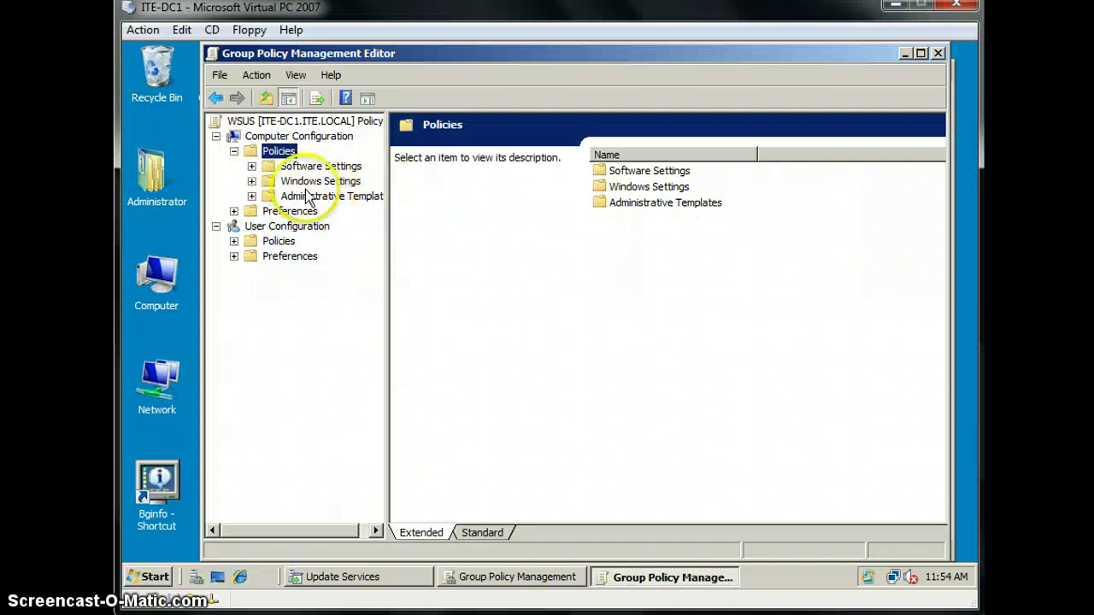
Step: Examine the Windows Update settings in the Windows Components of the User Configuration administrative templates
left_click(249, 243)
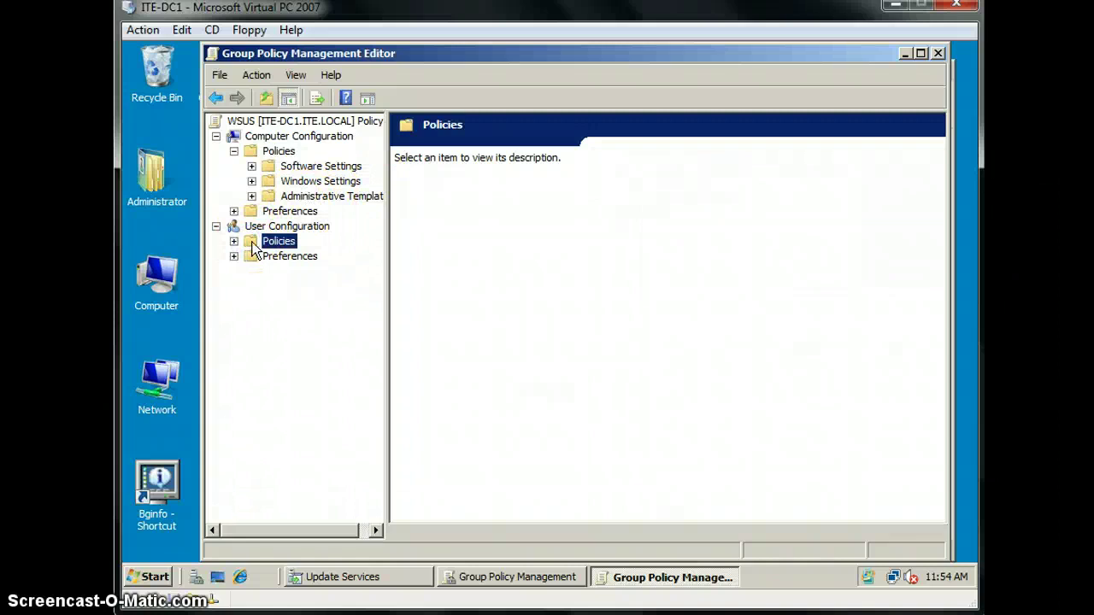
left_click(234, 242)
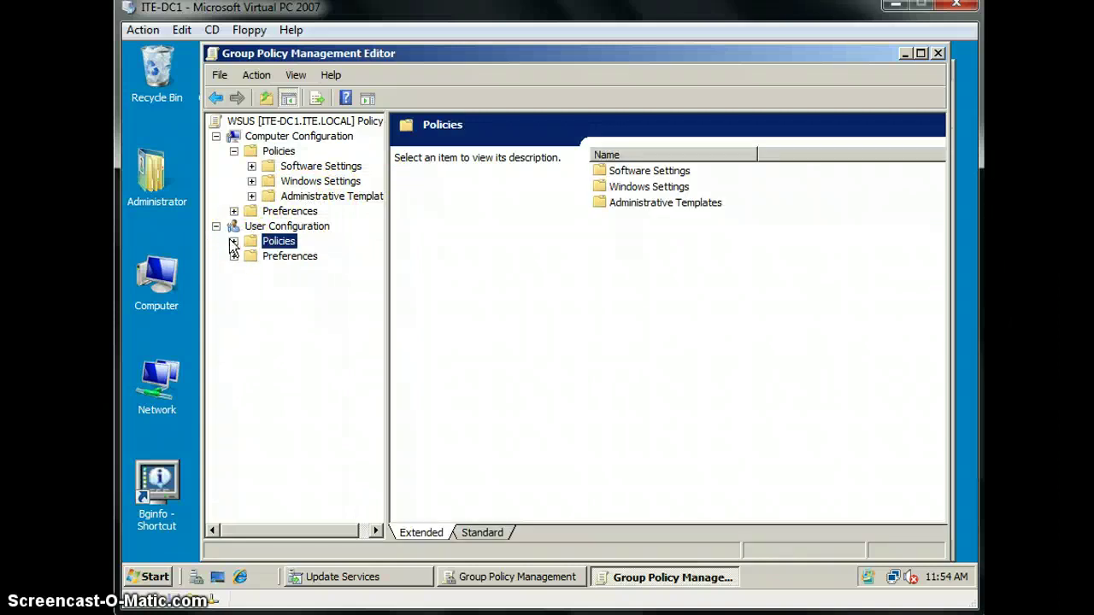
left_click(234, 242)
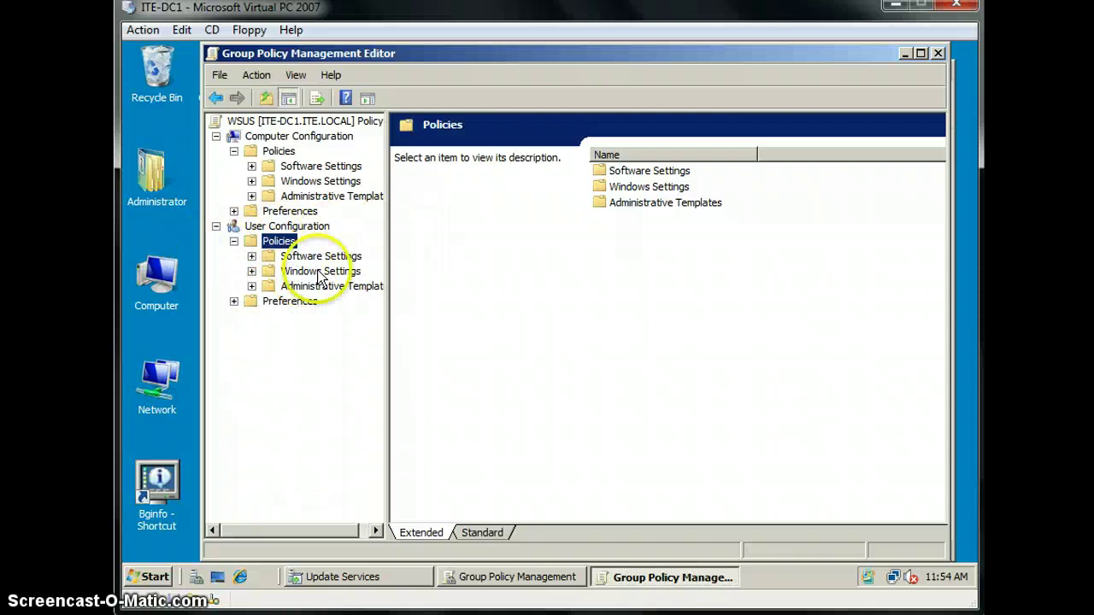
left_click(665, 205)
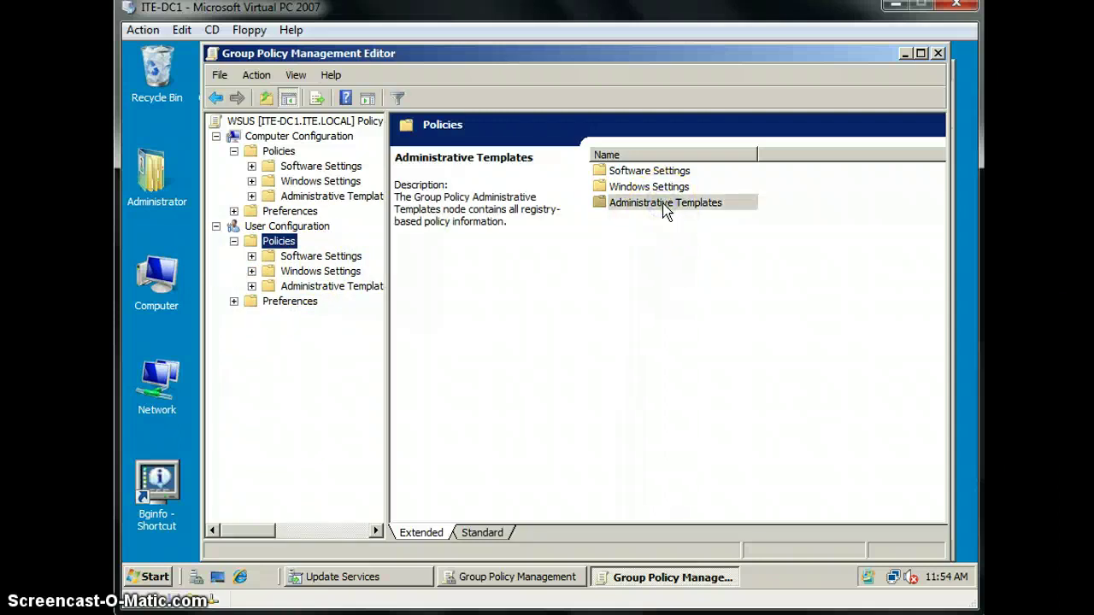
left_click(640, 206)
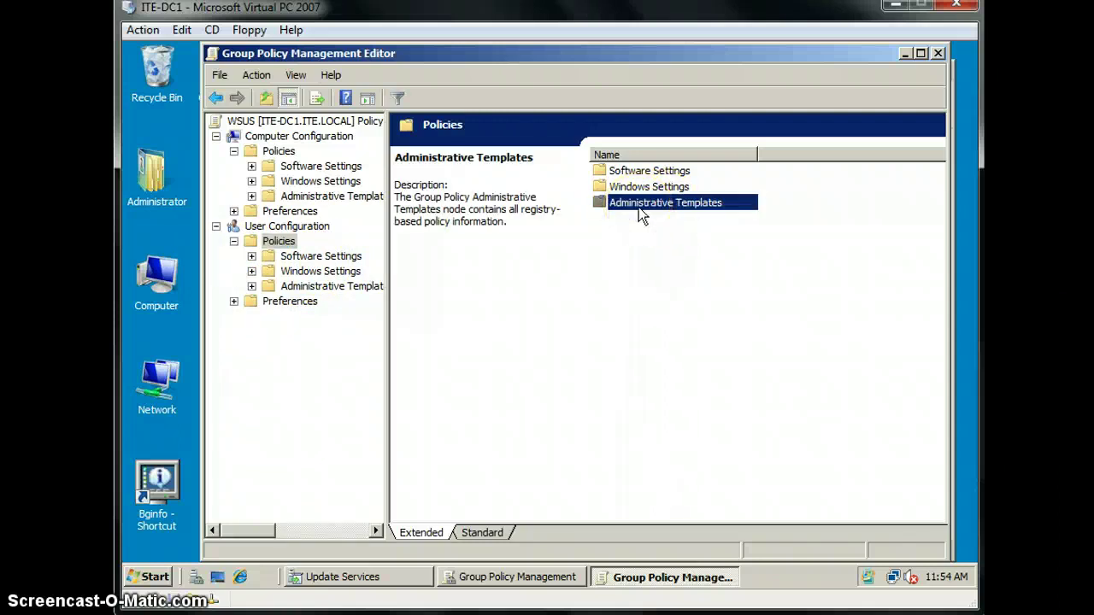
left_click(640, 208)
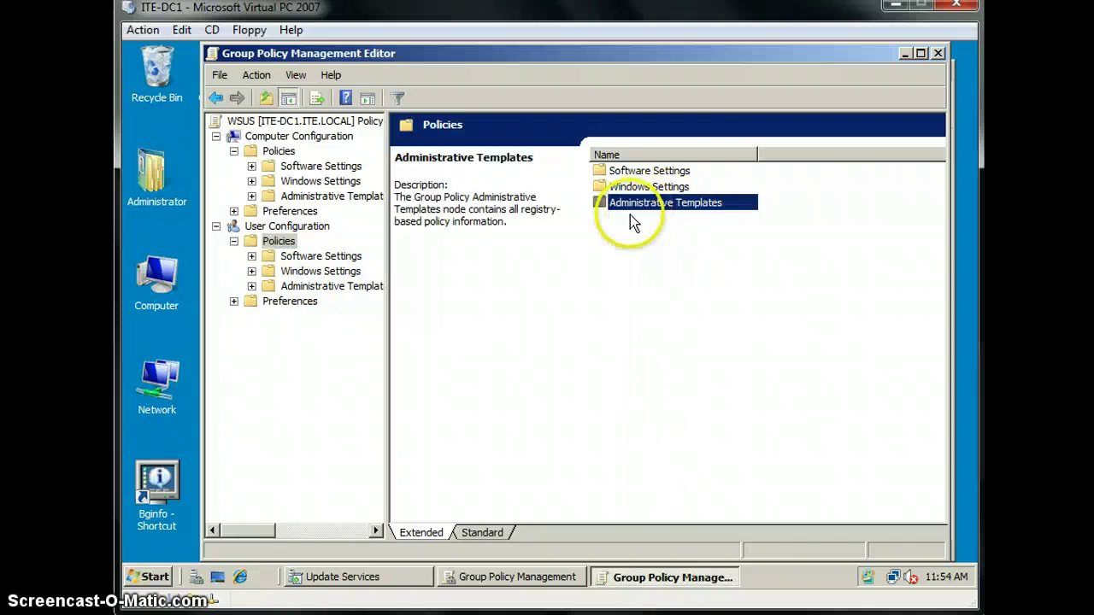
double_click(301, 290)
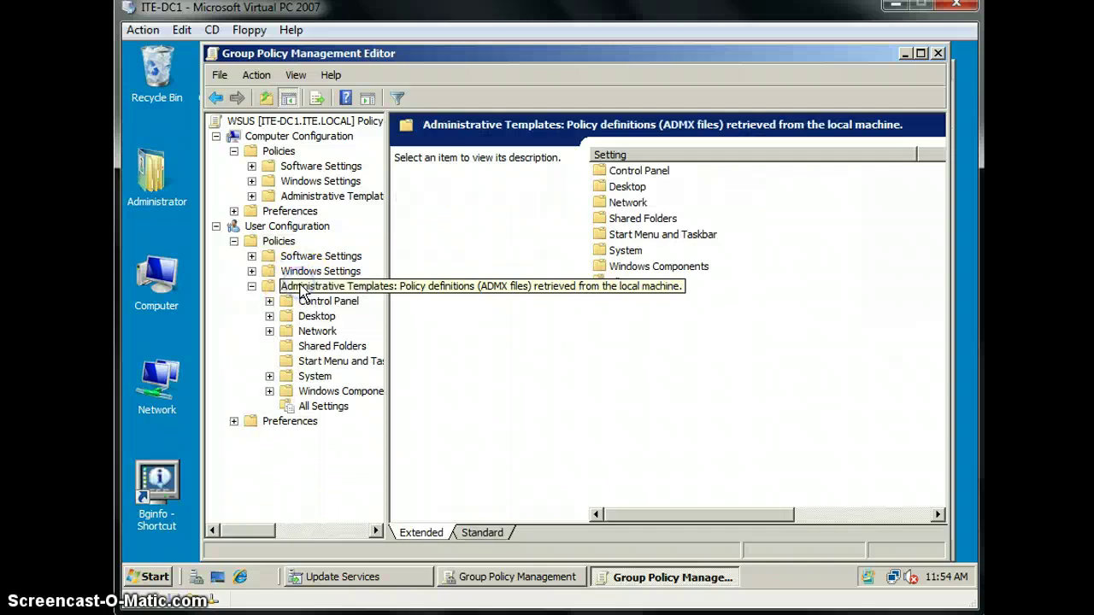
double_click(348, 395)
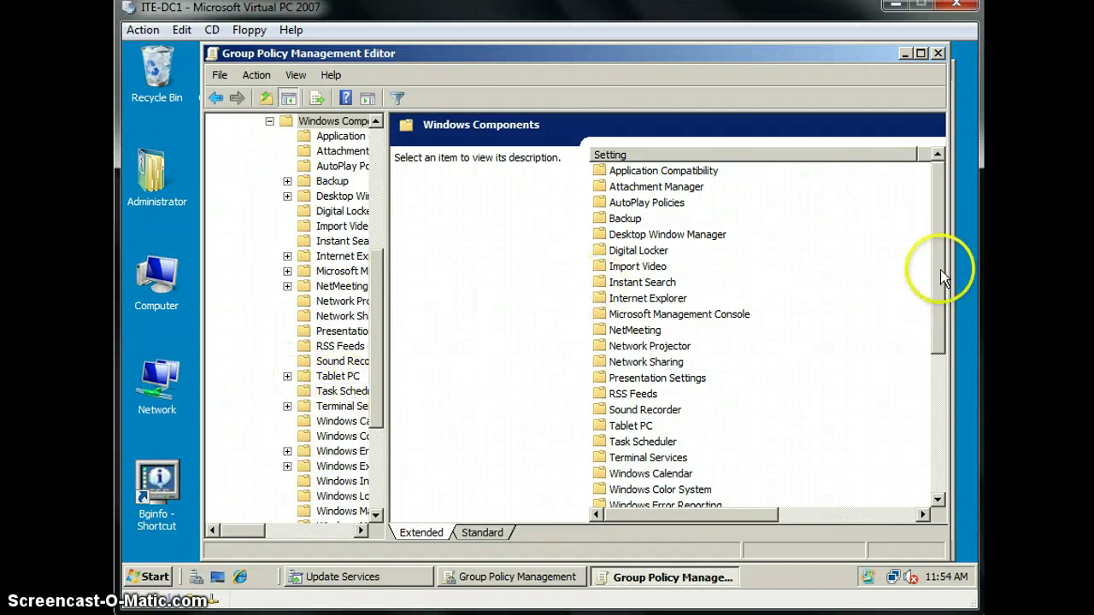
left_click_drag(253, 530, 270, 530)
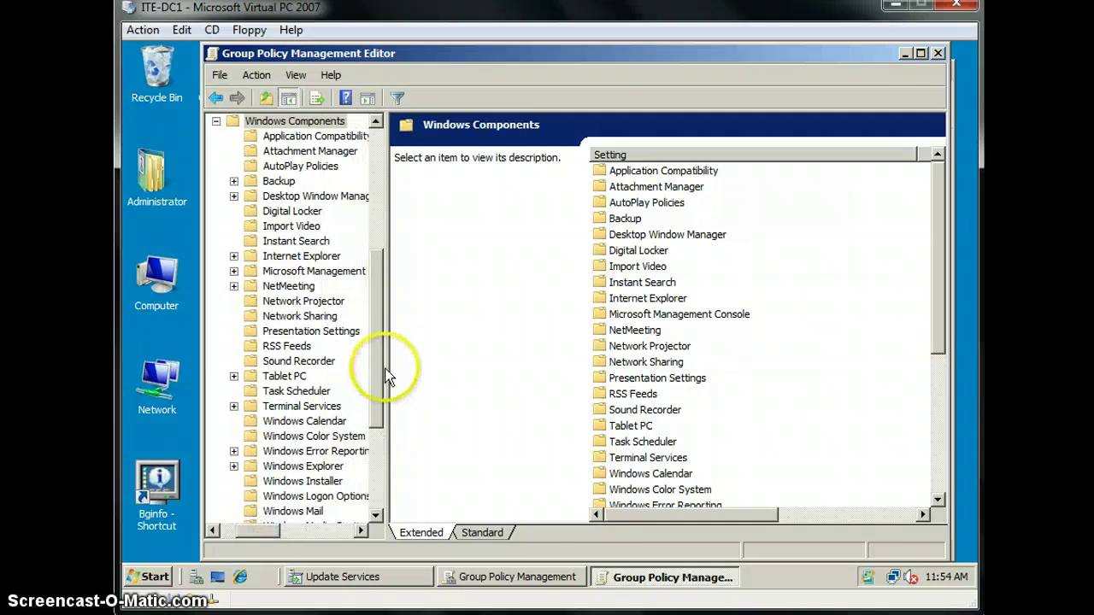
left_click_drag(384, 376, 346, 470)
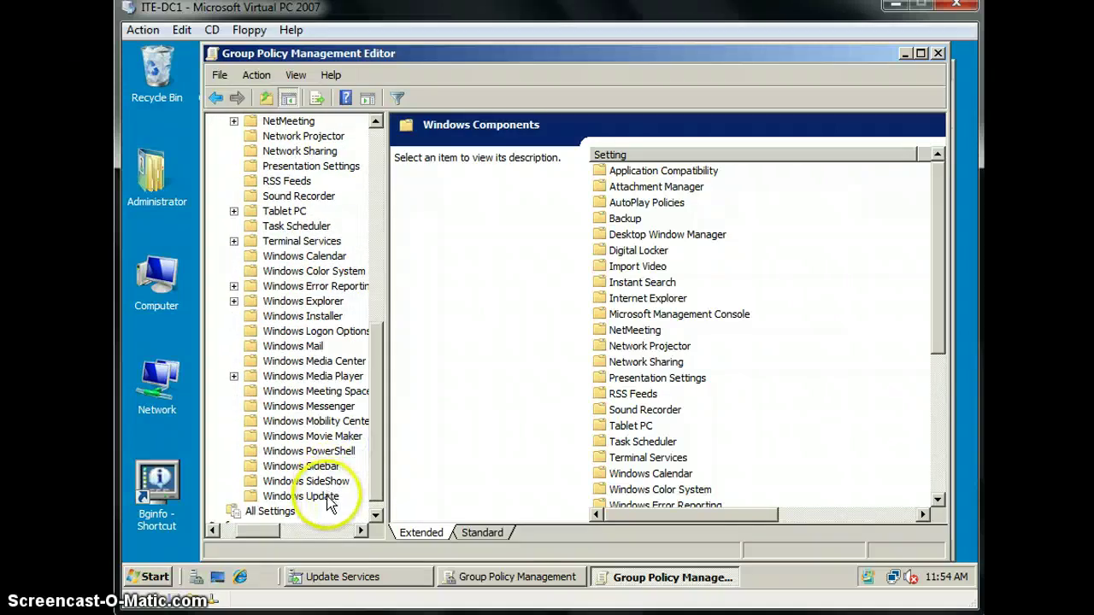
left_click(329, 497)
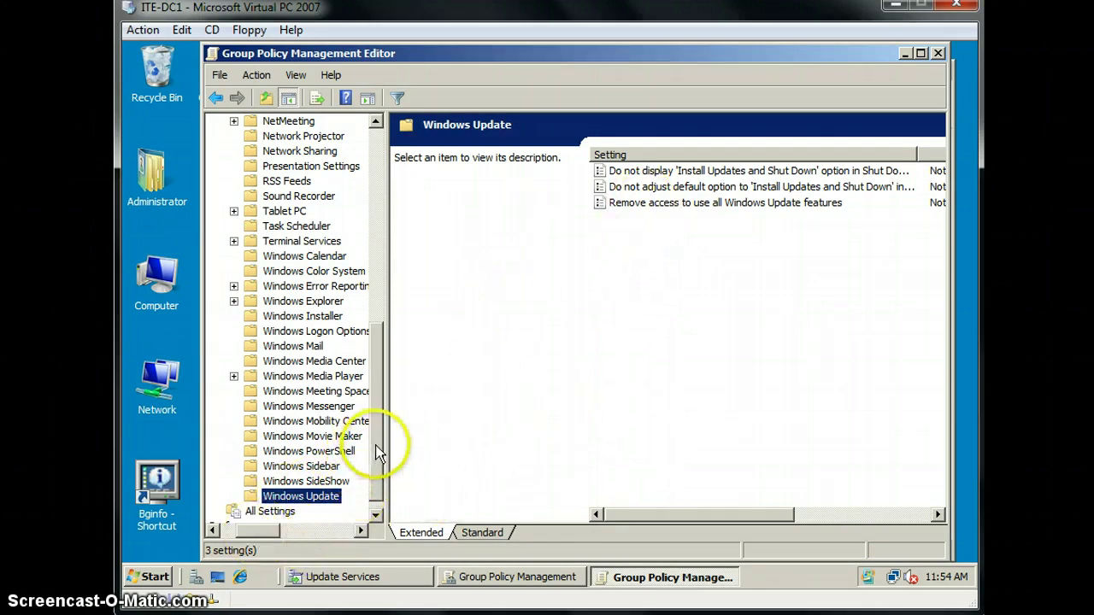
scroll(381, 453, "down", 1)
mouse_move(669, 520)
left_mouse_down()
mouse_move(725, 510)
mouse_move(649, 516)
left_mouse_up()
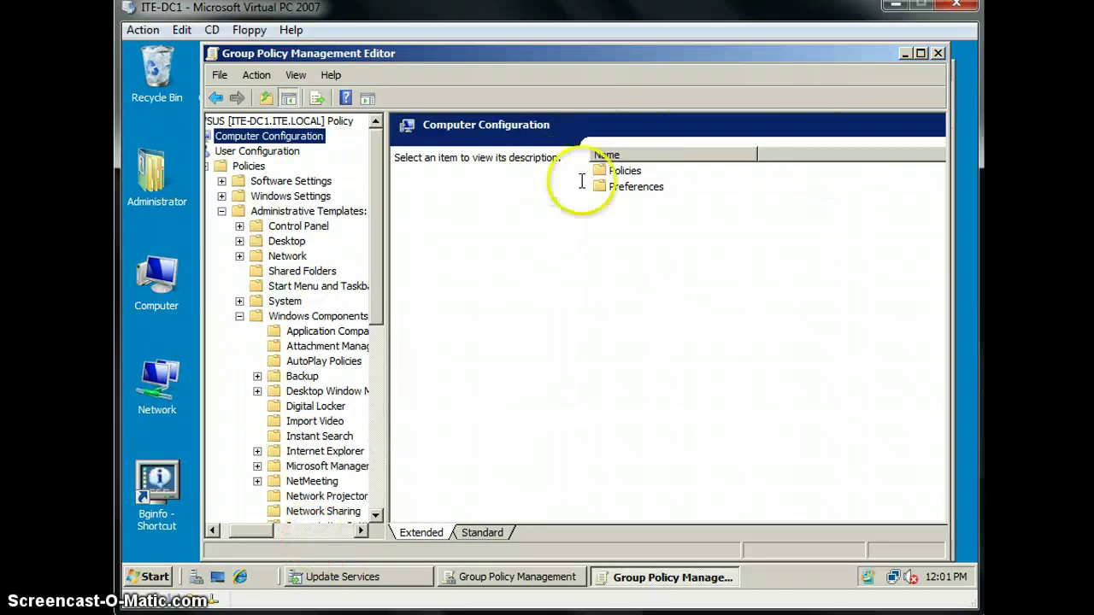
Step: Open the Windows Update settings in the Windows Components of the Computer Configuration administrative templates
double_click(622, 171)
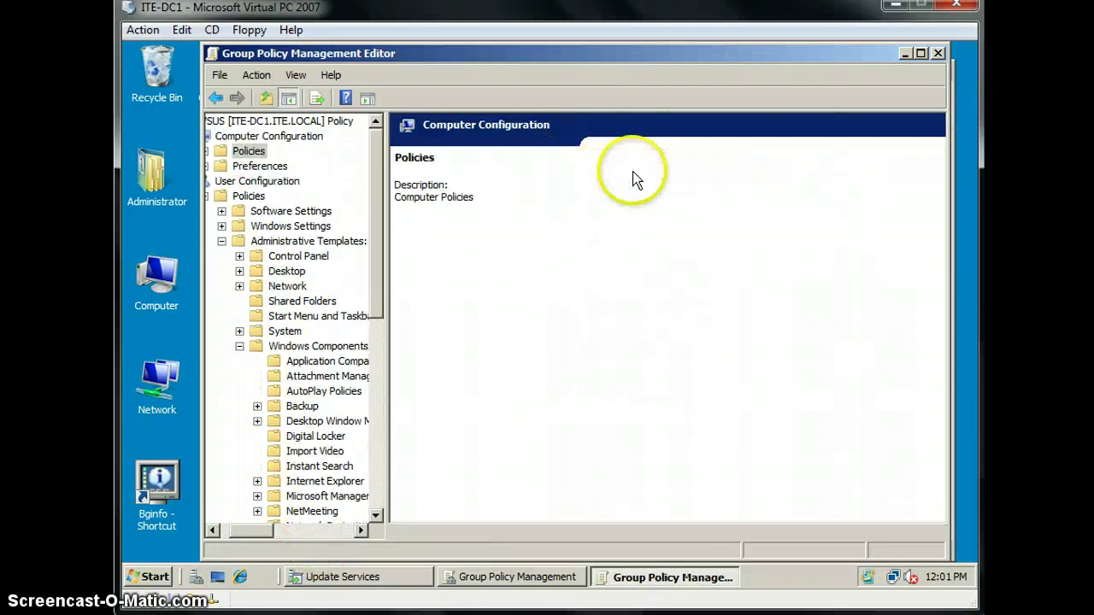
double_click(637, 204)
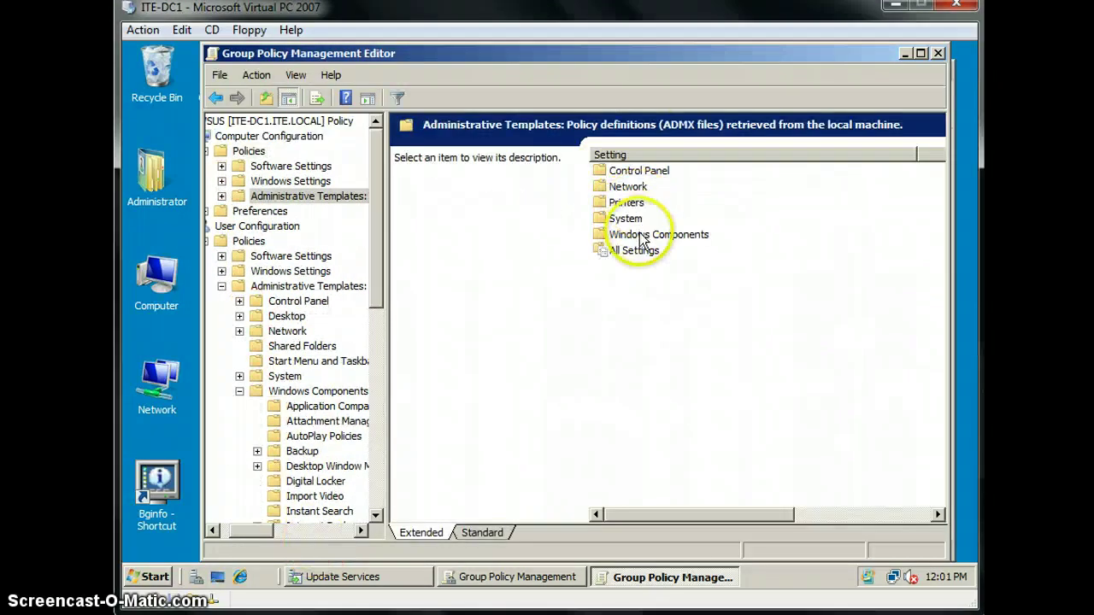
double_click(641, 235)
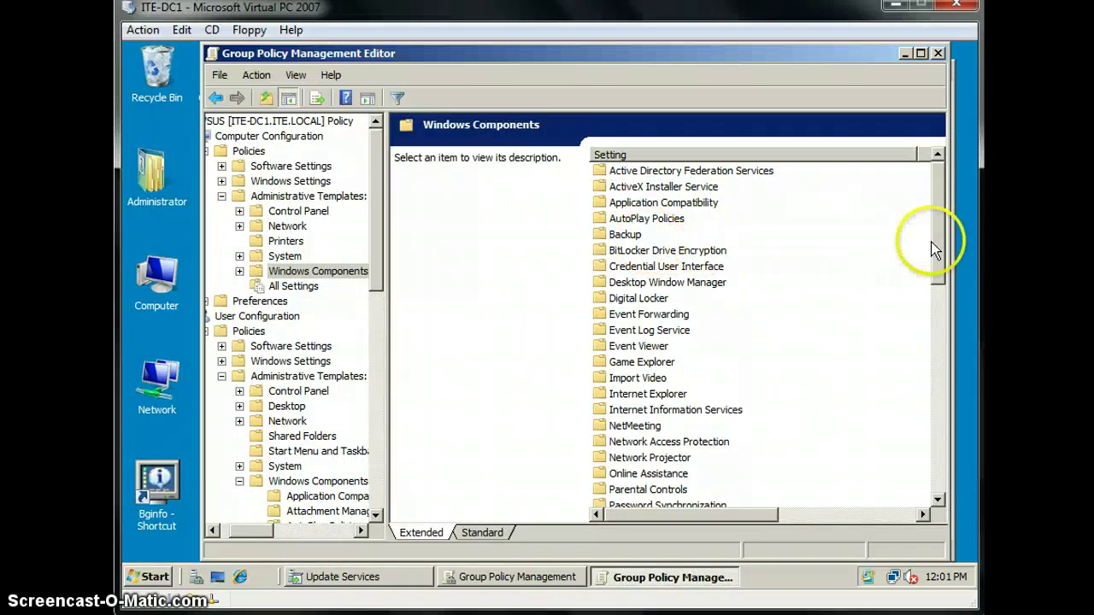
left_click_drag(935, 244, 931, 481)
left_click(666, 489)
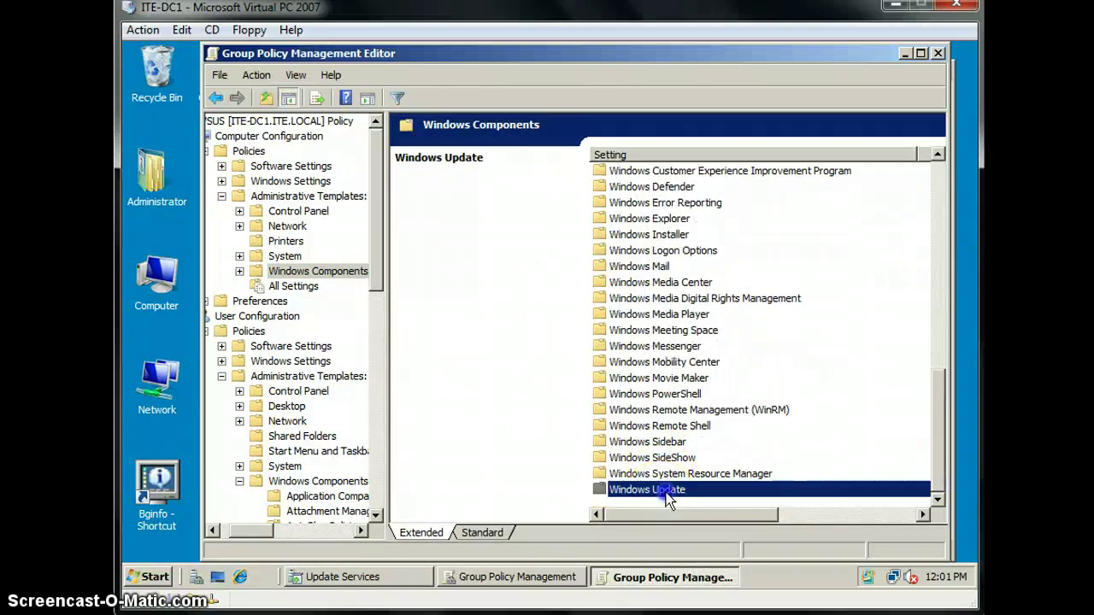
double_click(666, 491)
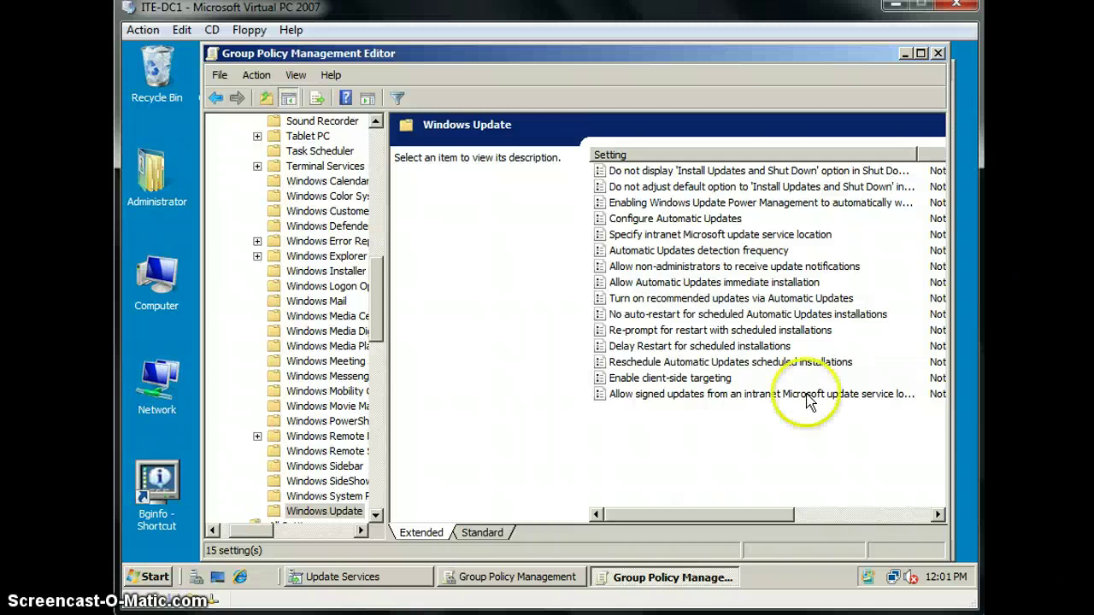
Step: Enable Configure Automatic Updates with option 4 - Auto download and schedule the install, and save the setting
left_click(689, 220)
double_click(690, 221)
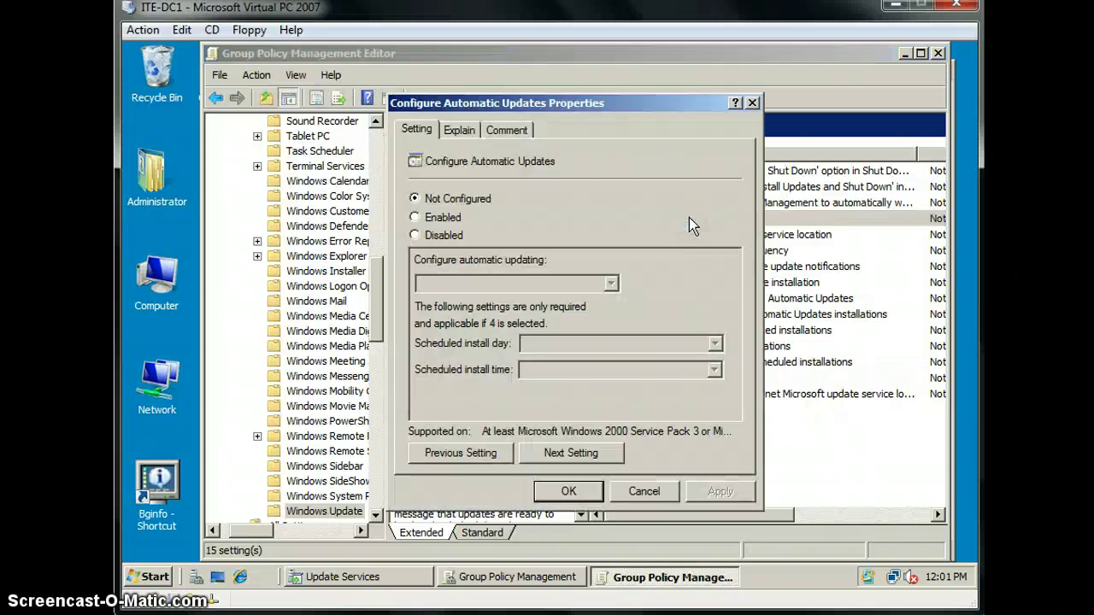
left_click(700, 215)
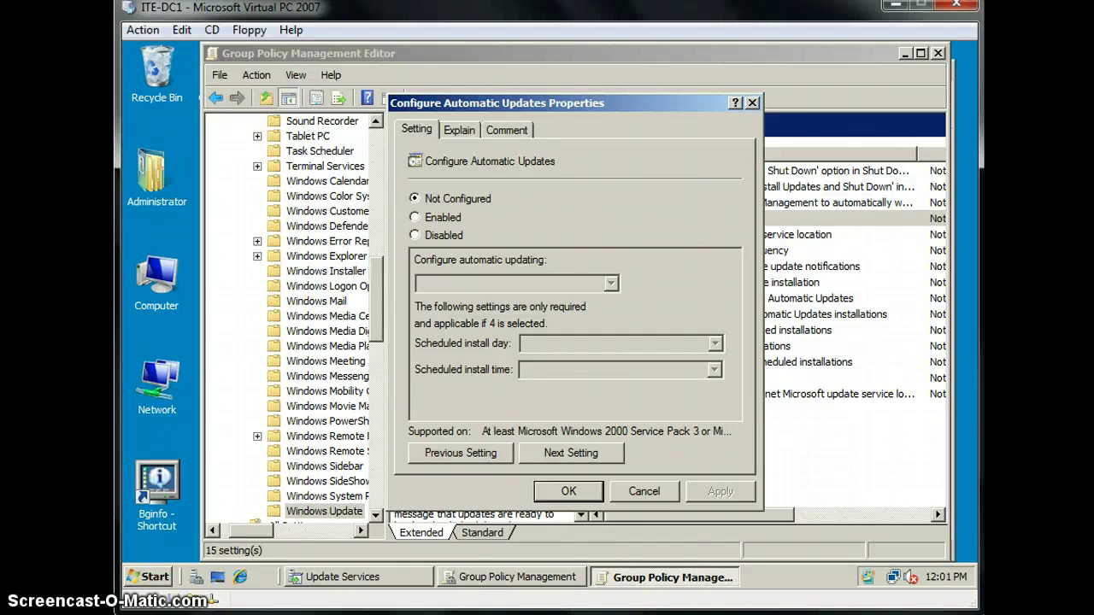
left_click(415, 217)
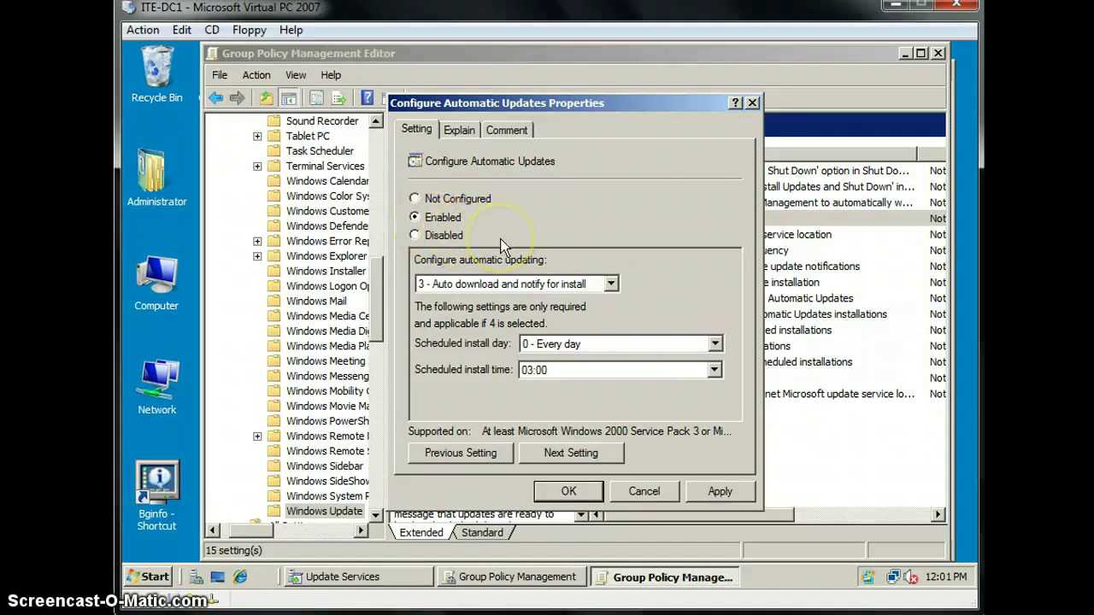
left_click(611, 284)
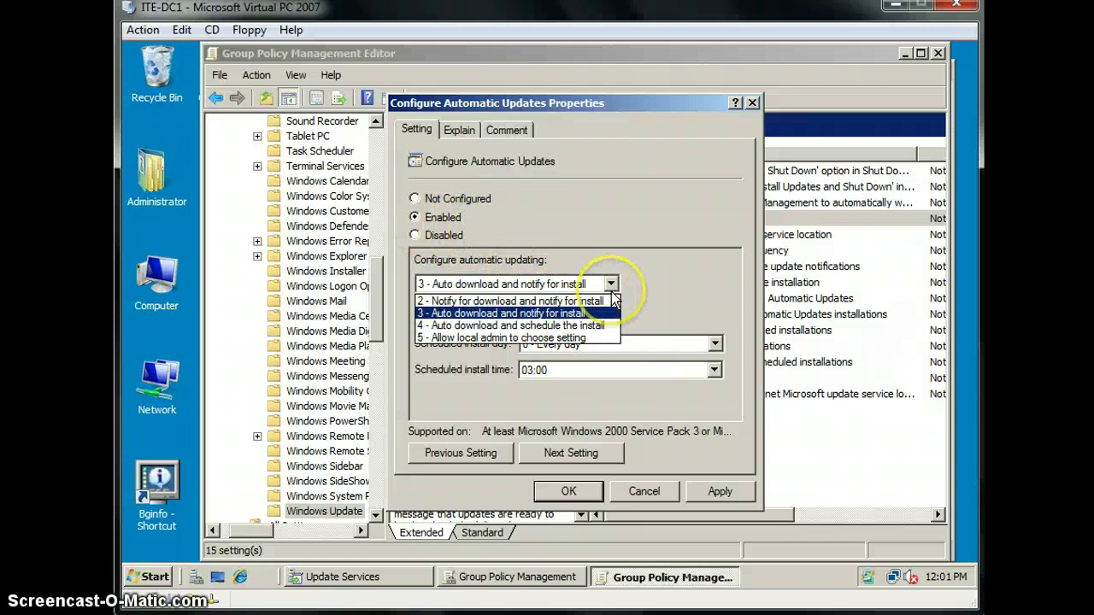
left_click(564, 325)
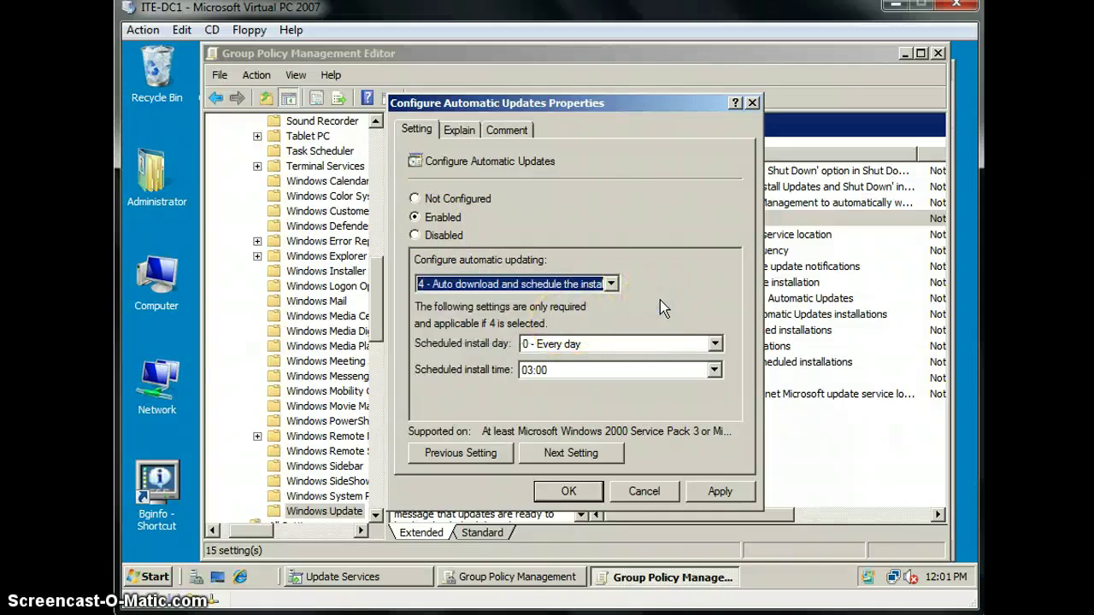
left_click(585, 494)
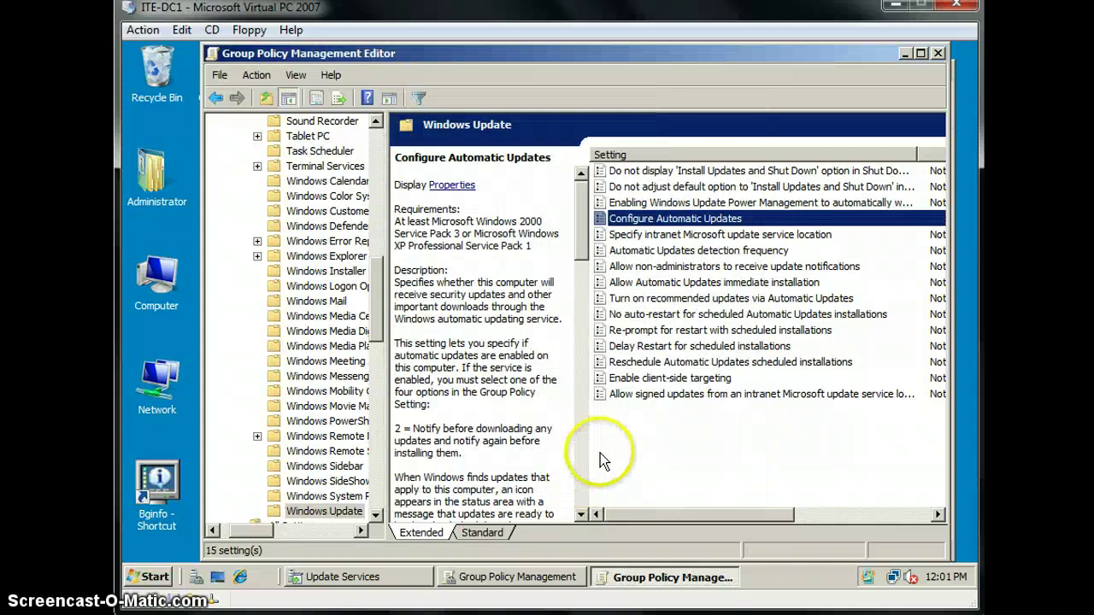
double_click(688, 235)
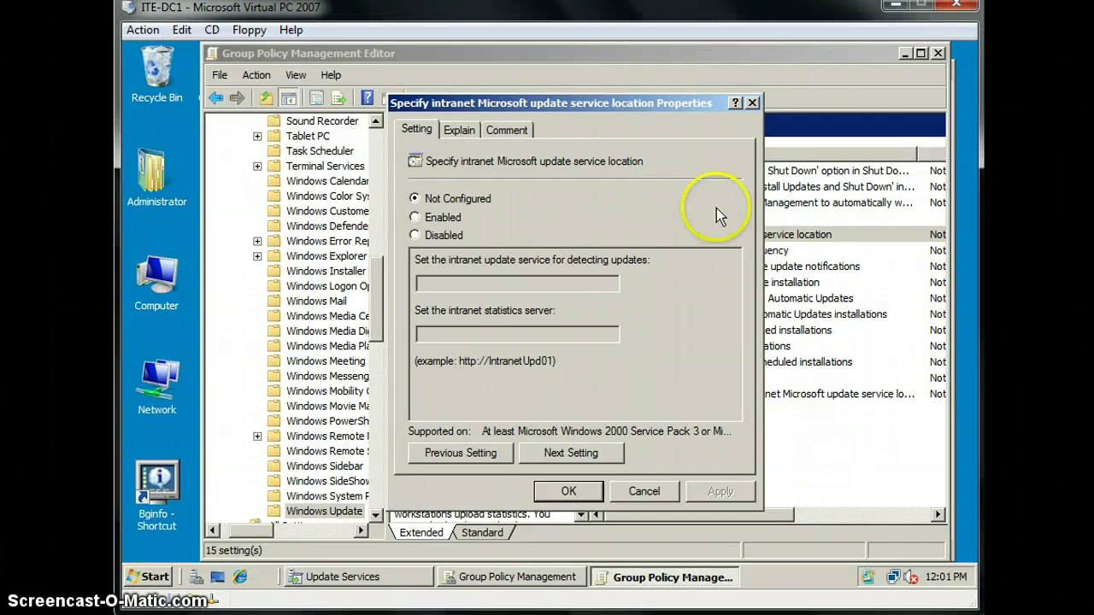
left_click(415, 217)
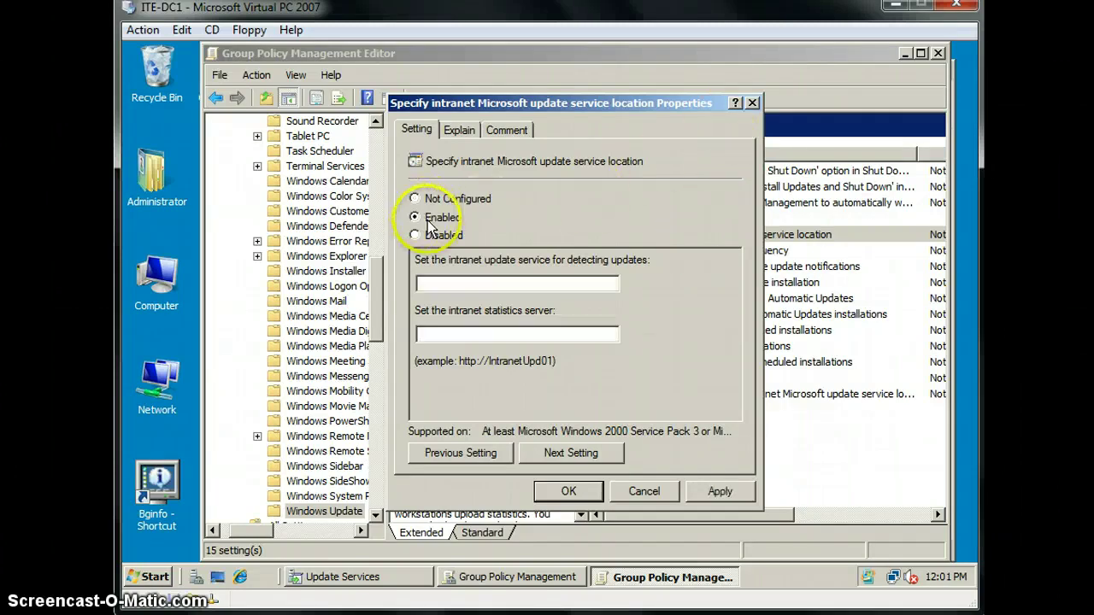
left_click(463, 284)
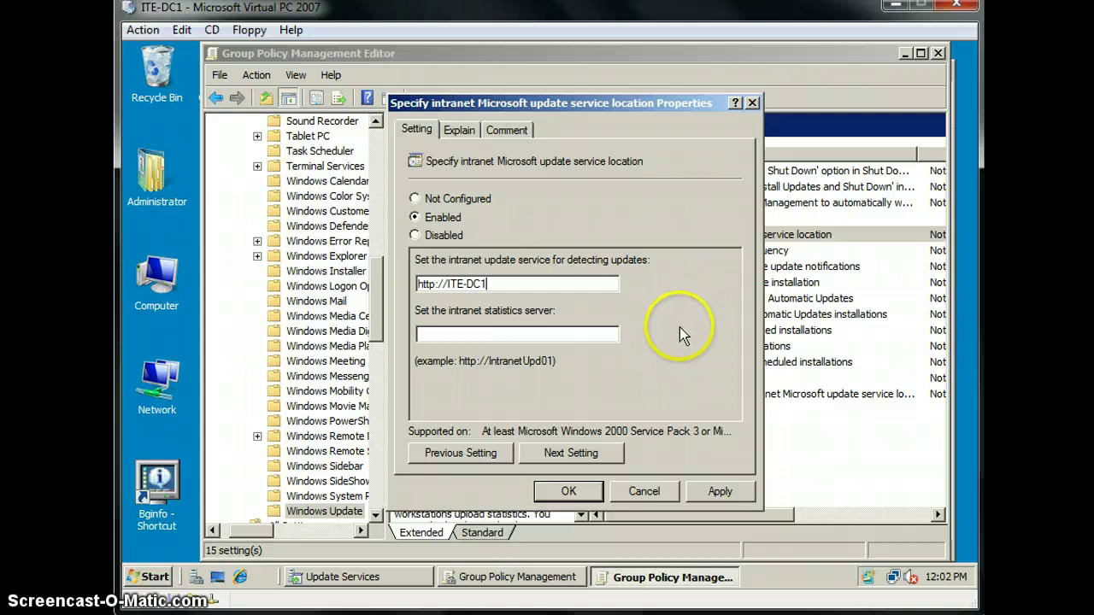
left_click(516, 284)
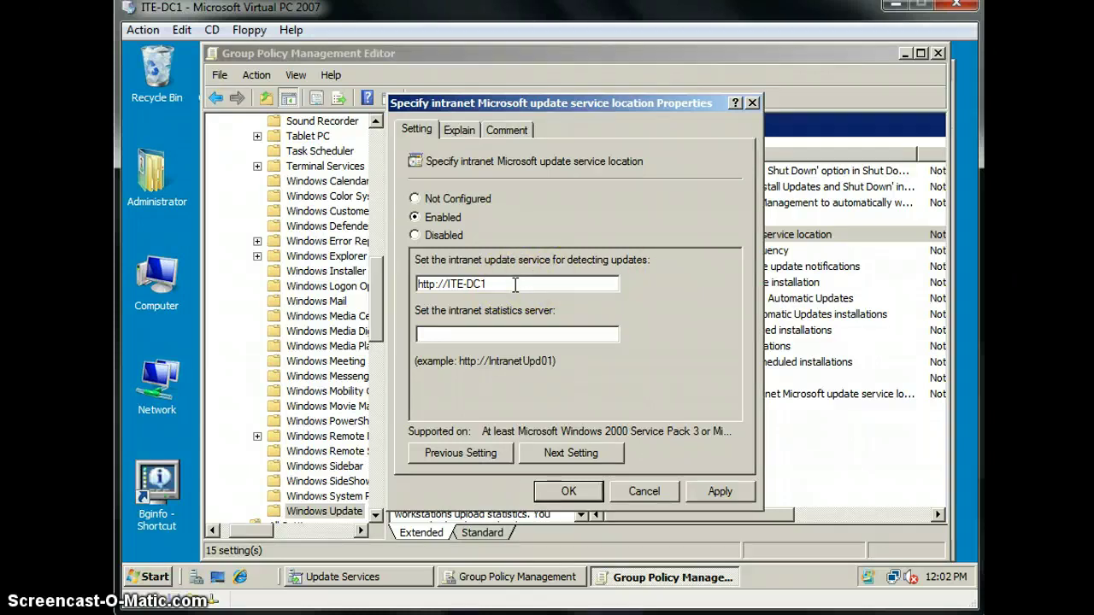
left_click_drag(515, 285, 411, 283)
right_click(453, 284)
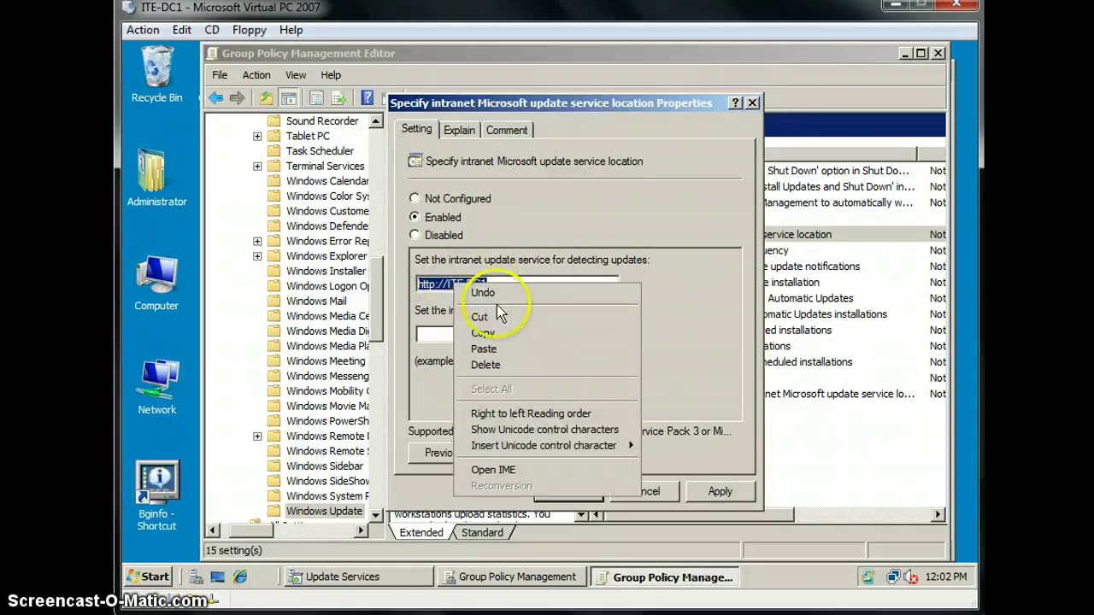
left_click(500, 329)
left_click(496, 335)
right_click(492, 335)
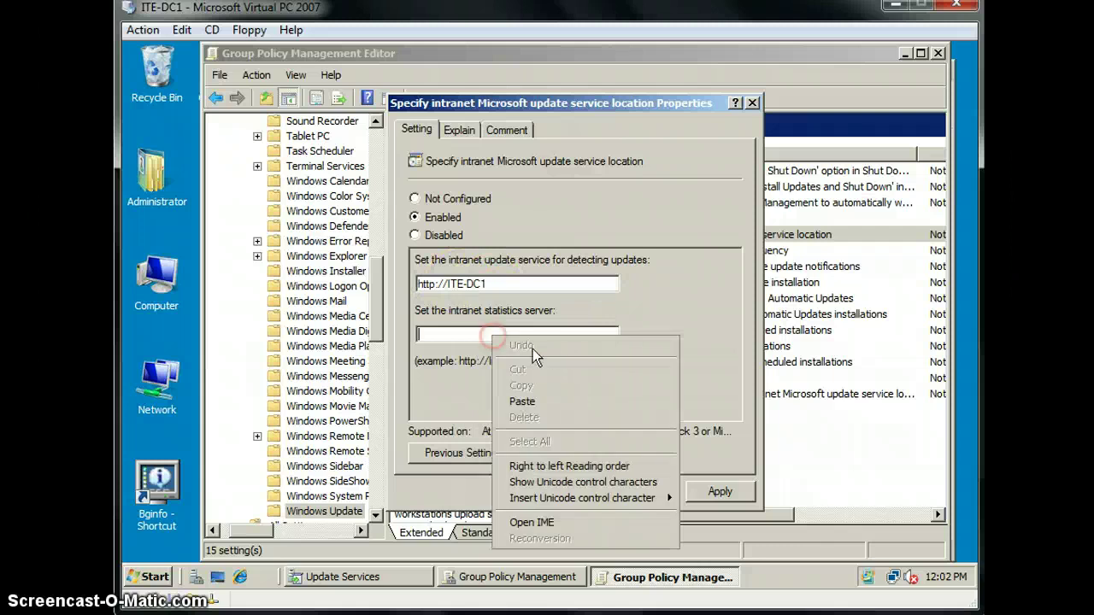
left_click(547, 402)
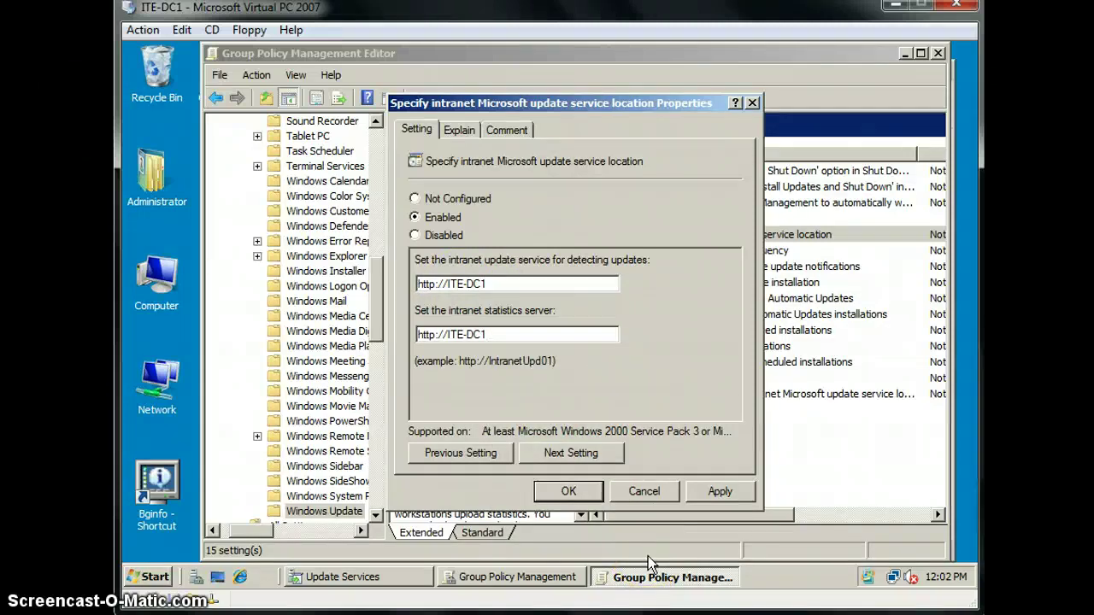
left_click(562, 502)
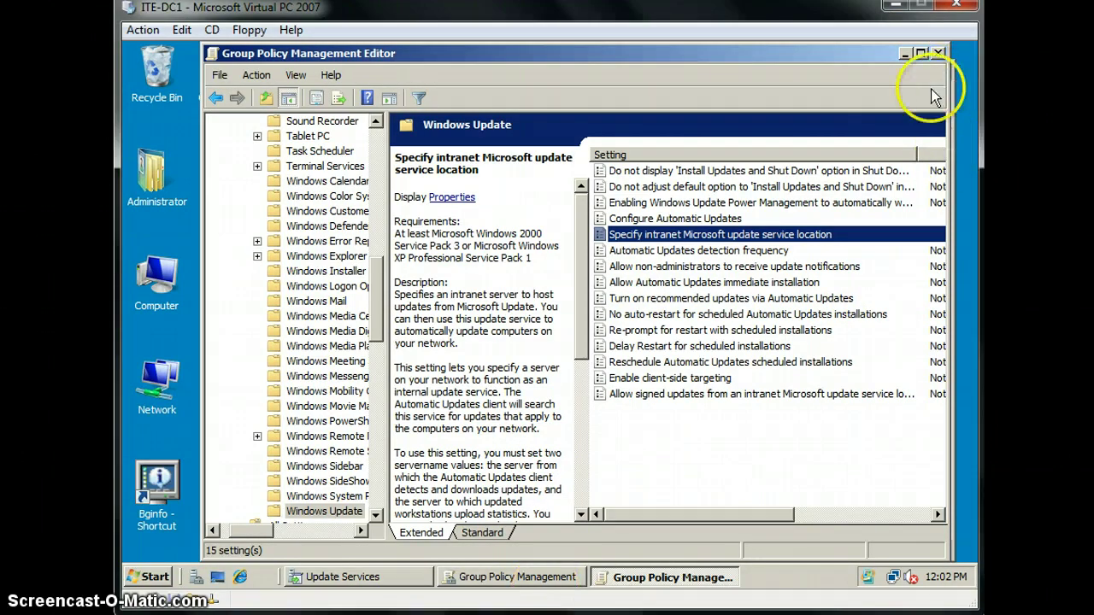
Step: Minimize the ITE-DC1 virtual machine, switch to the ITE-CL1 virtual machine, and widen its window on both sides
left_click(892, 7)
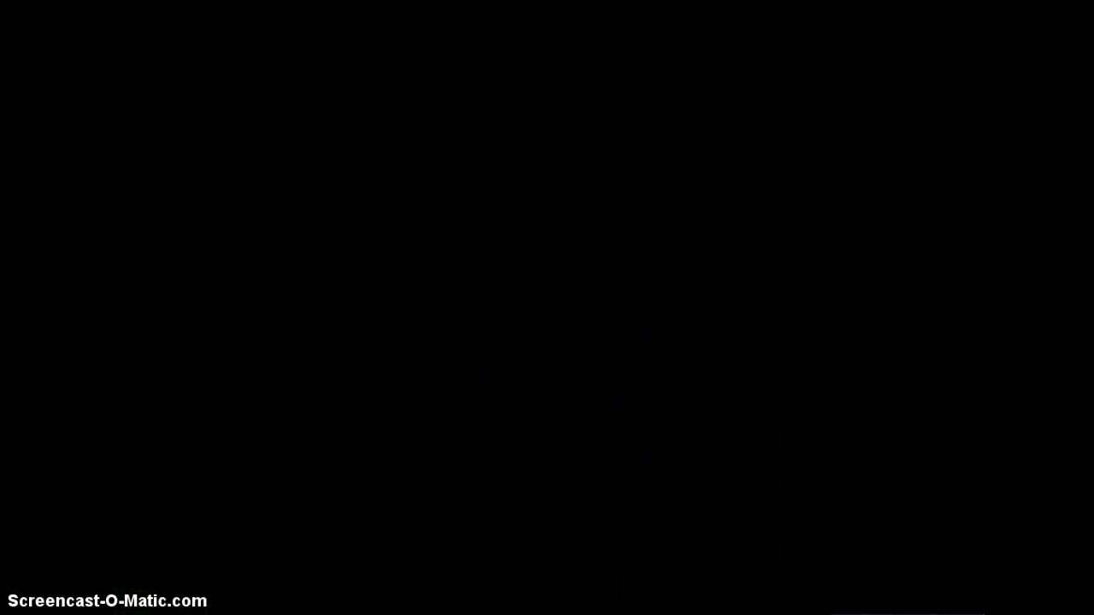
mouse_move(269, 611)
left_click(149, 573)
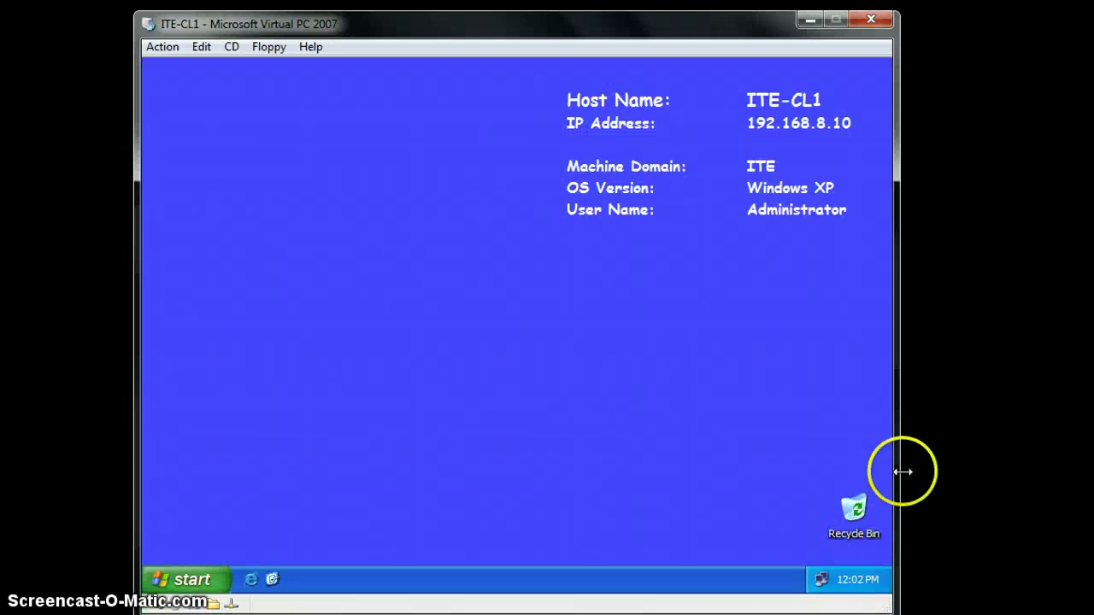
left_click_drag(901, 471, 979, 466)
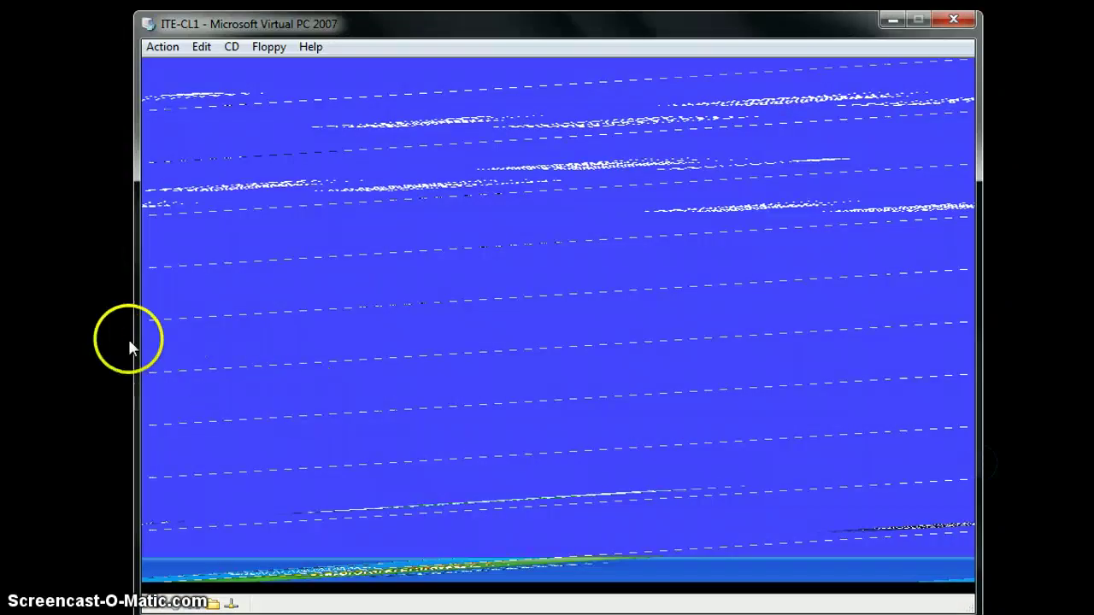
left_click_drag(134, 331, 112, 326)
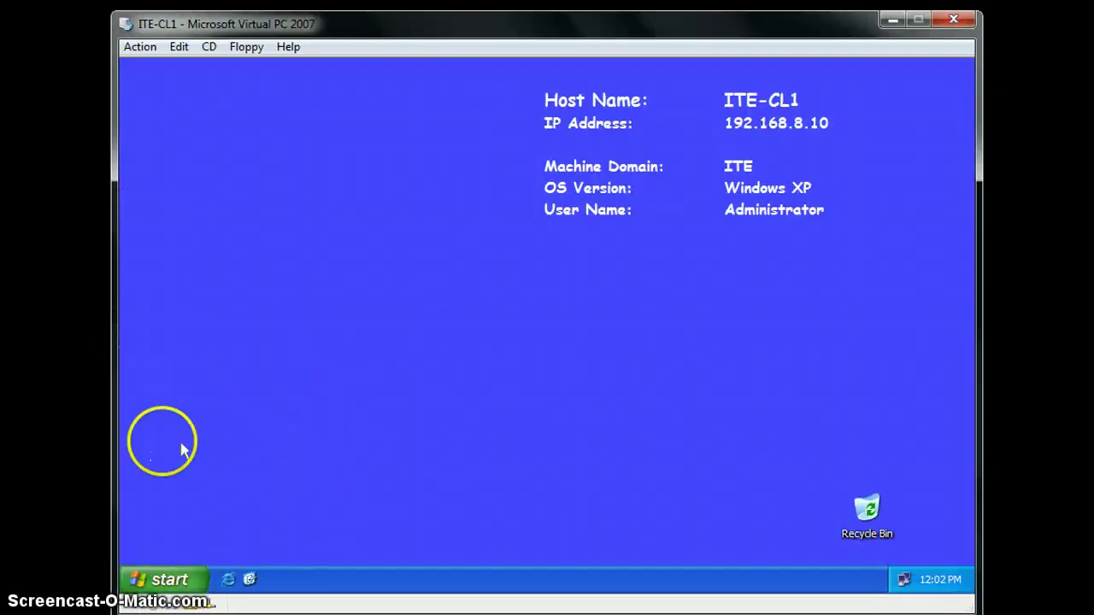
Step: Open a command prompt on the ITE-CL1 client by running cmd
left_click(162, 574)
left_click(343, 518)
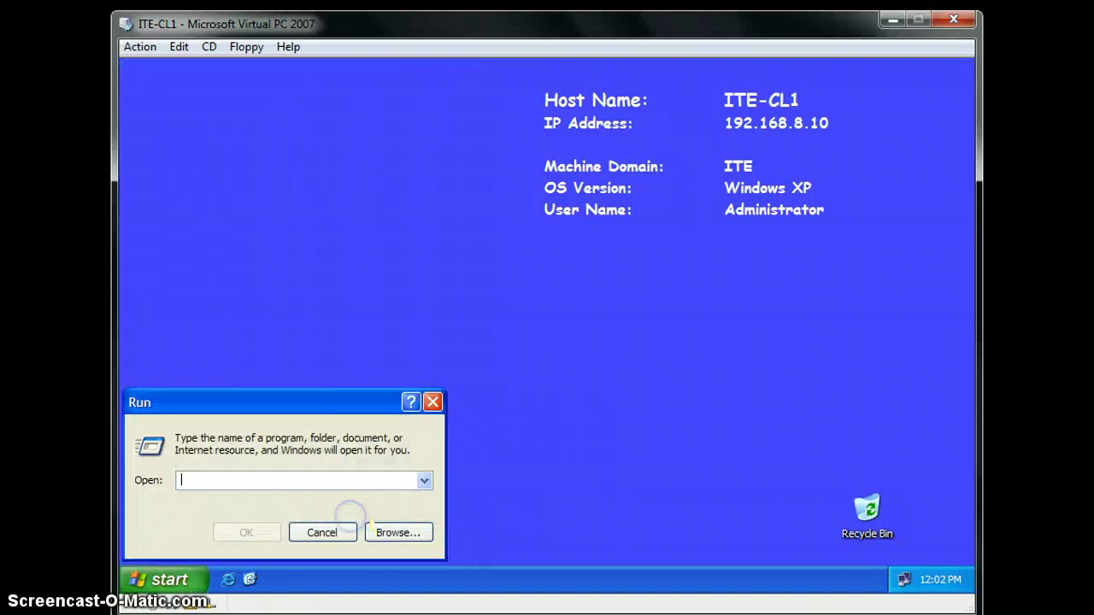
left_click(247, 477)
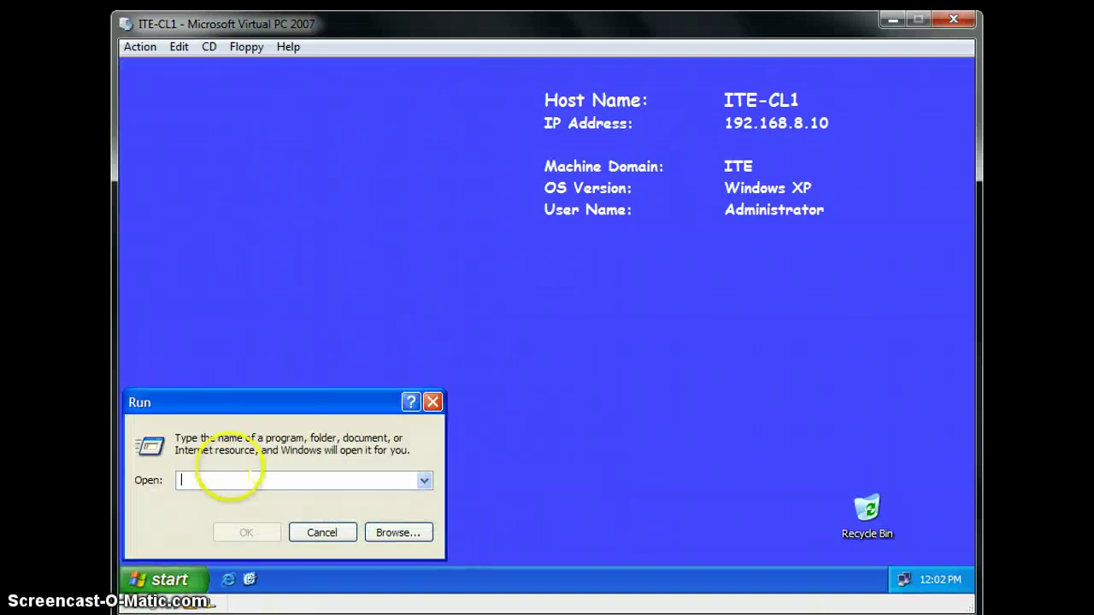
type("cmd")
key("Return")
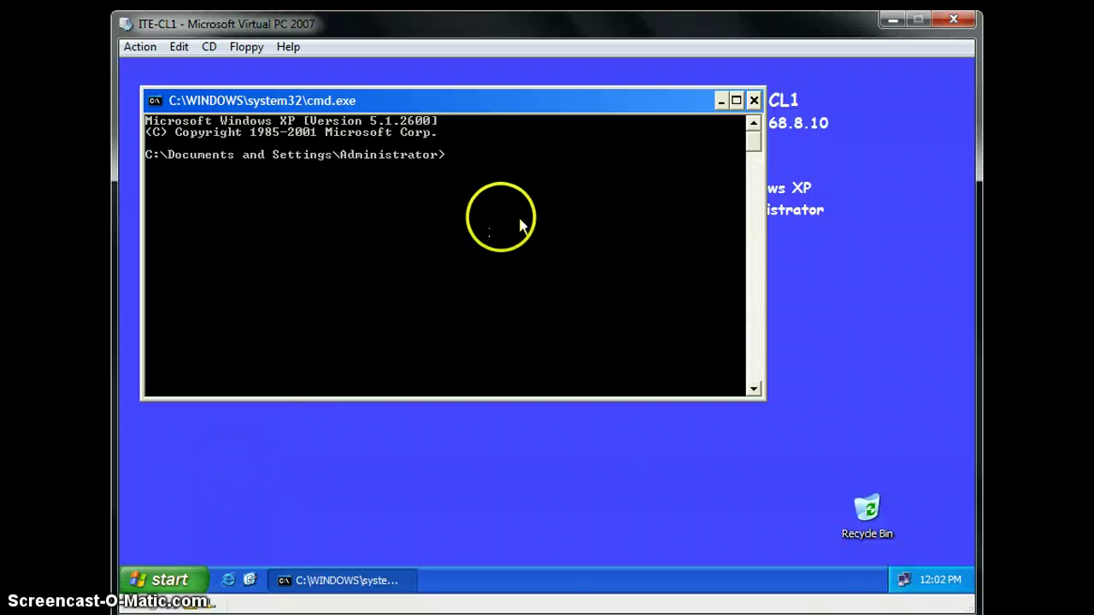
Step: Force a group policy refresh on the client with gpupdate /force
type("gpupdate")
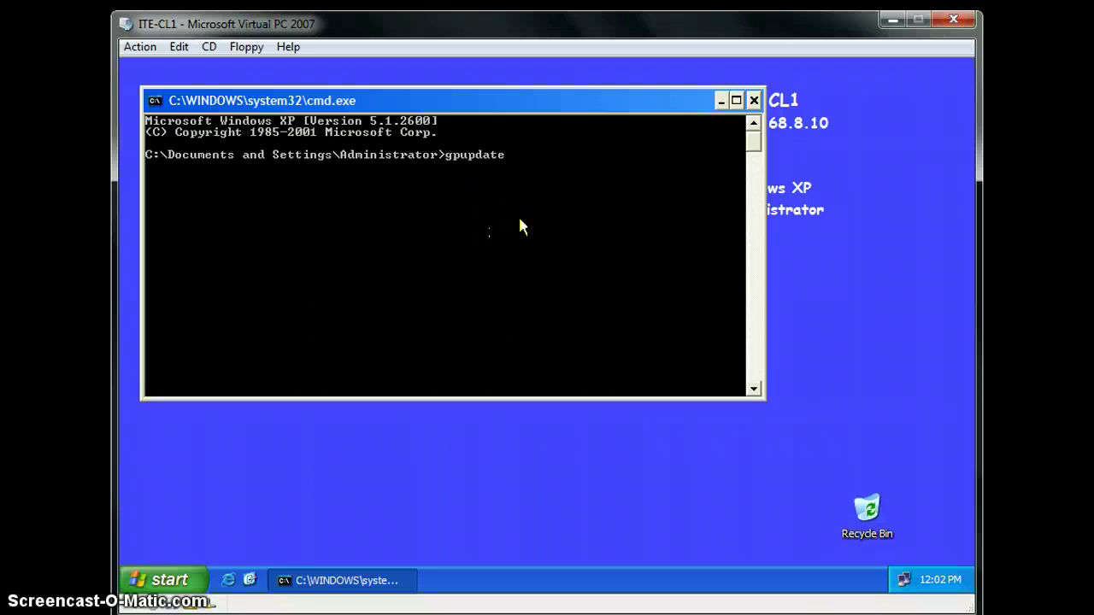
type(" /force")
key("Return")
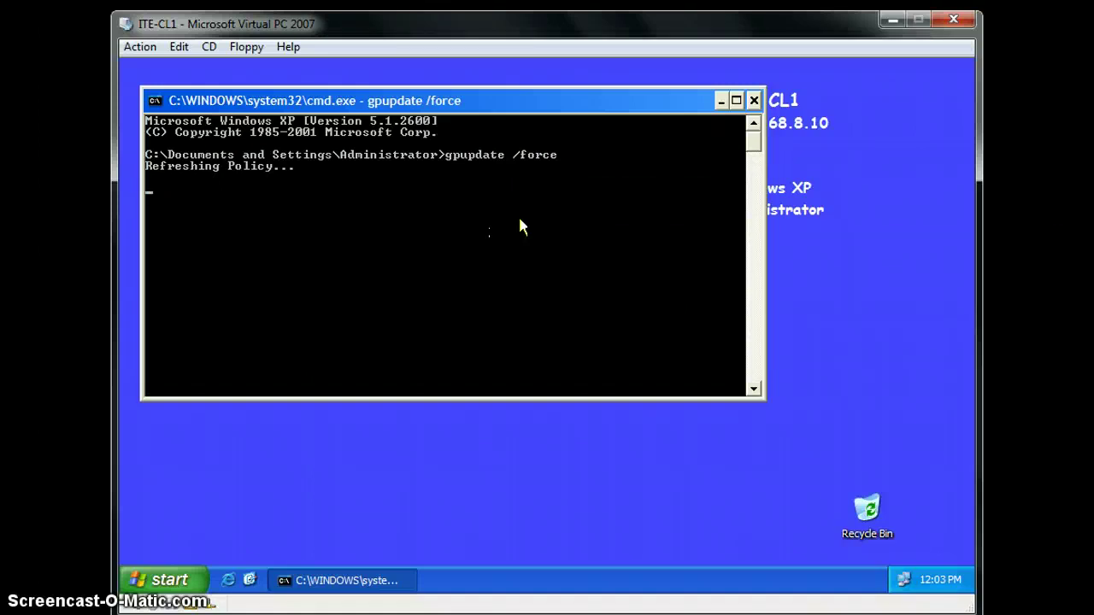
Step: Trigger update detection on the client with wuauclt.exe /detectnow
type("wua")
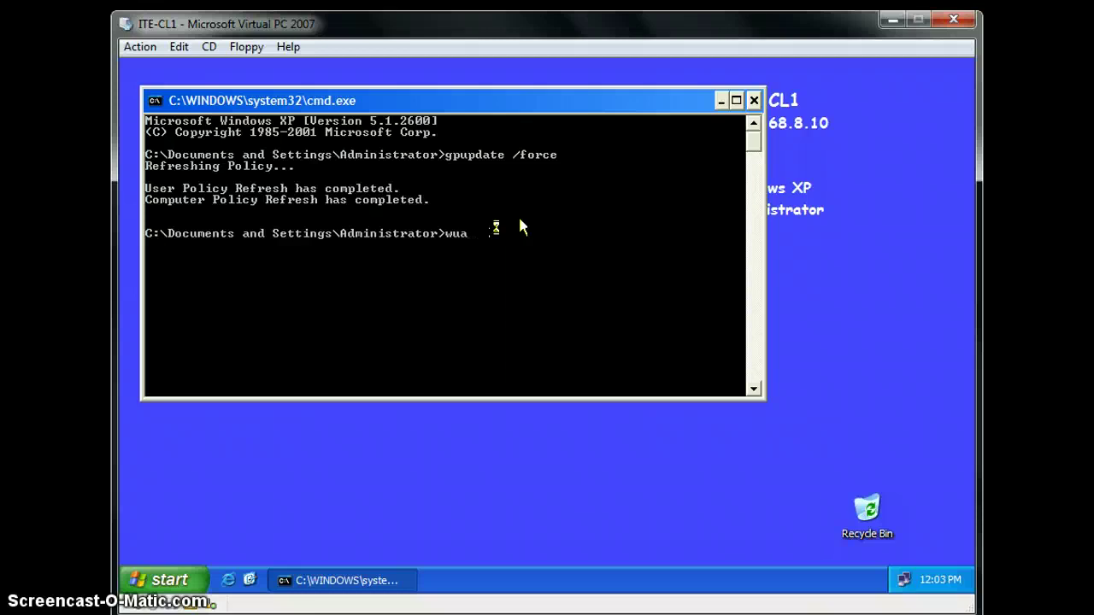
type("uclt.exe /detectnow")
key("Return")
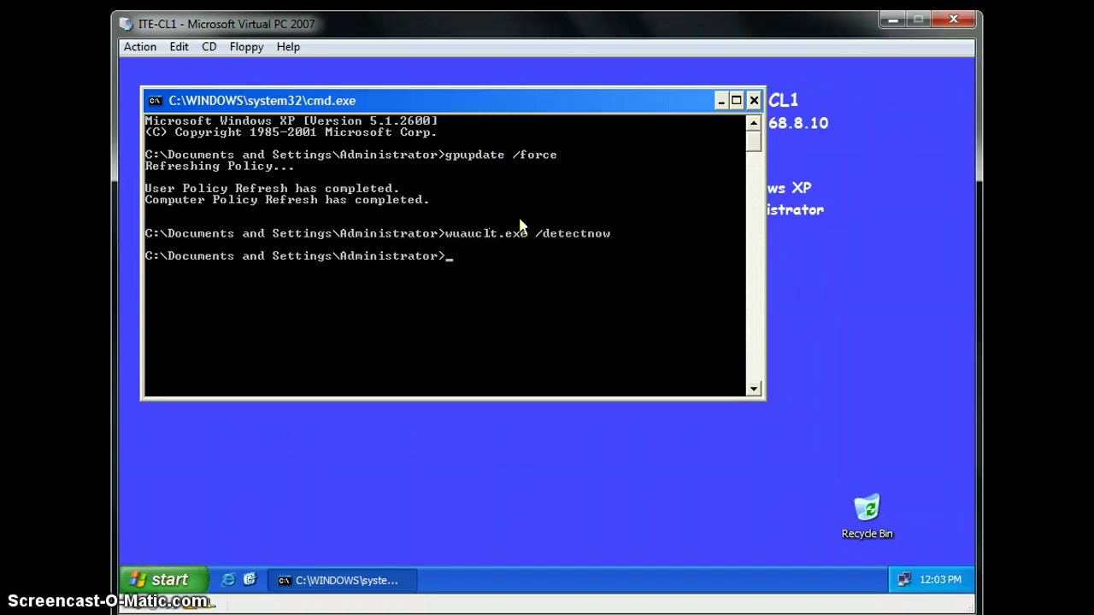